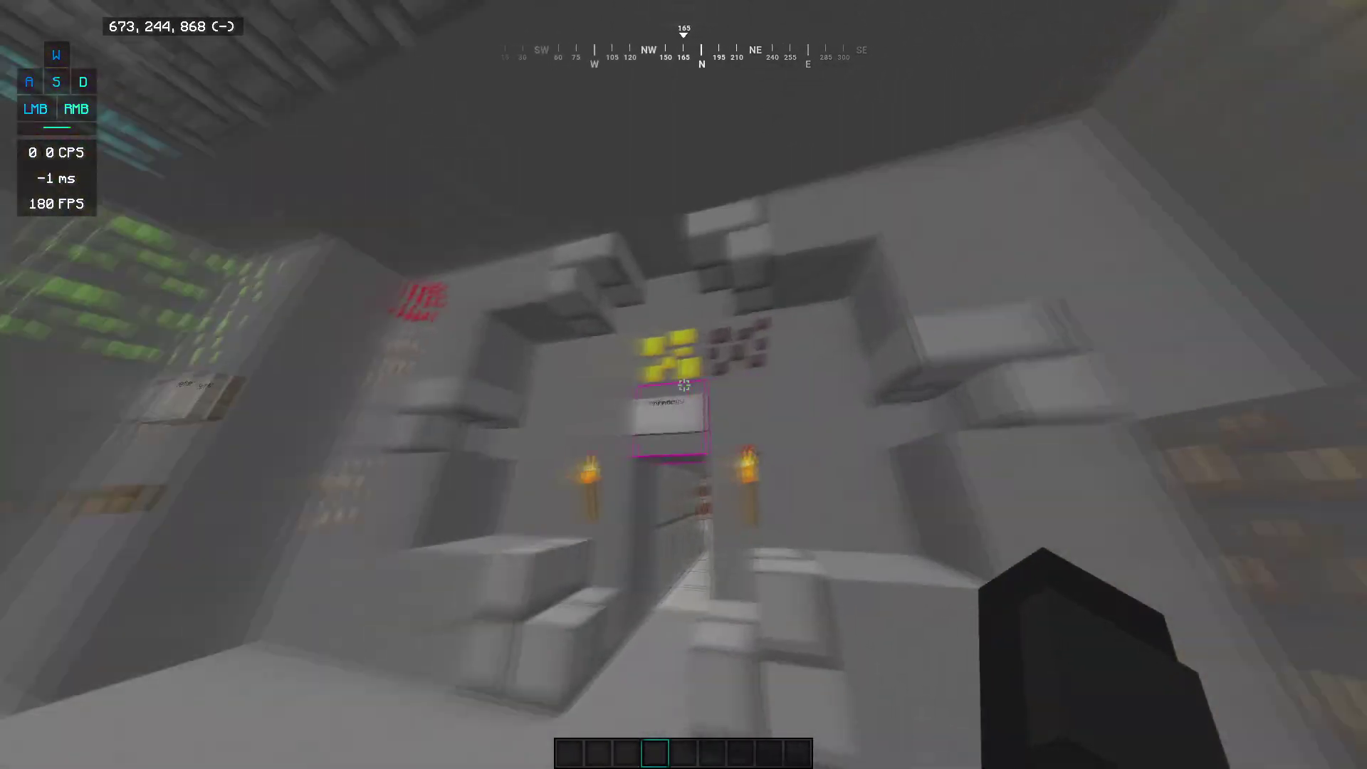
# Walk around the room, pick Stone Brick Stairs, then disconnect to the title screen
pyautogui.press('e')
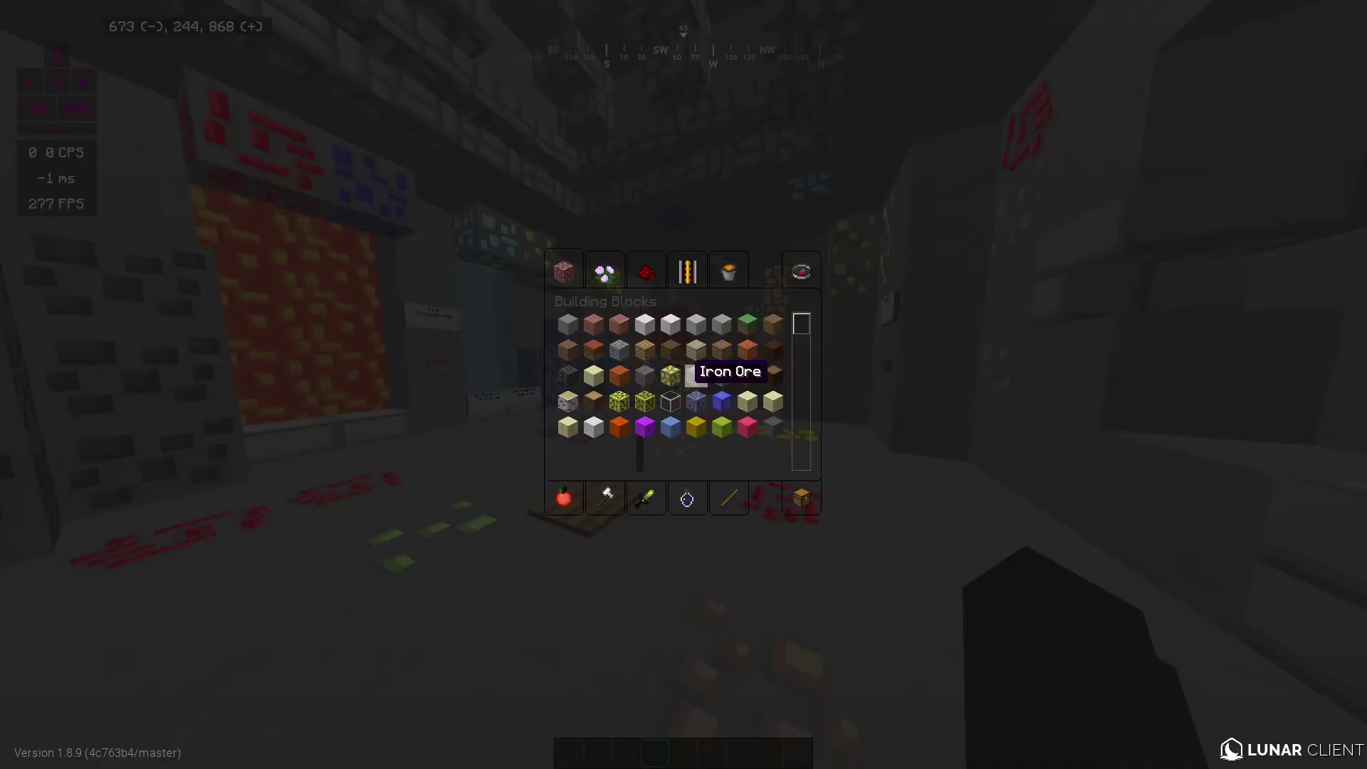
pyautogui.press('e')
pyautogui.press('w')
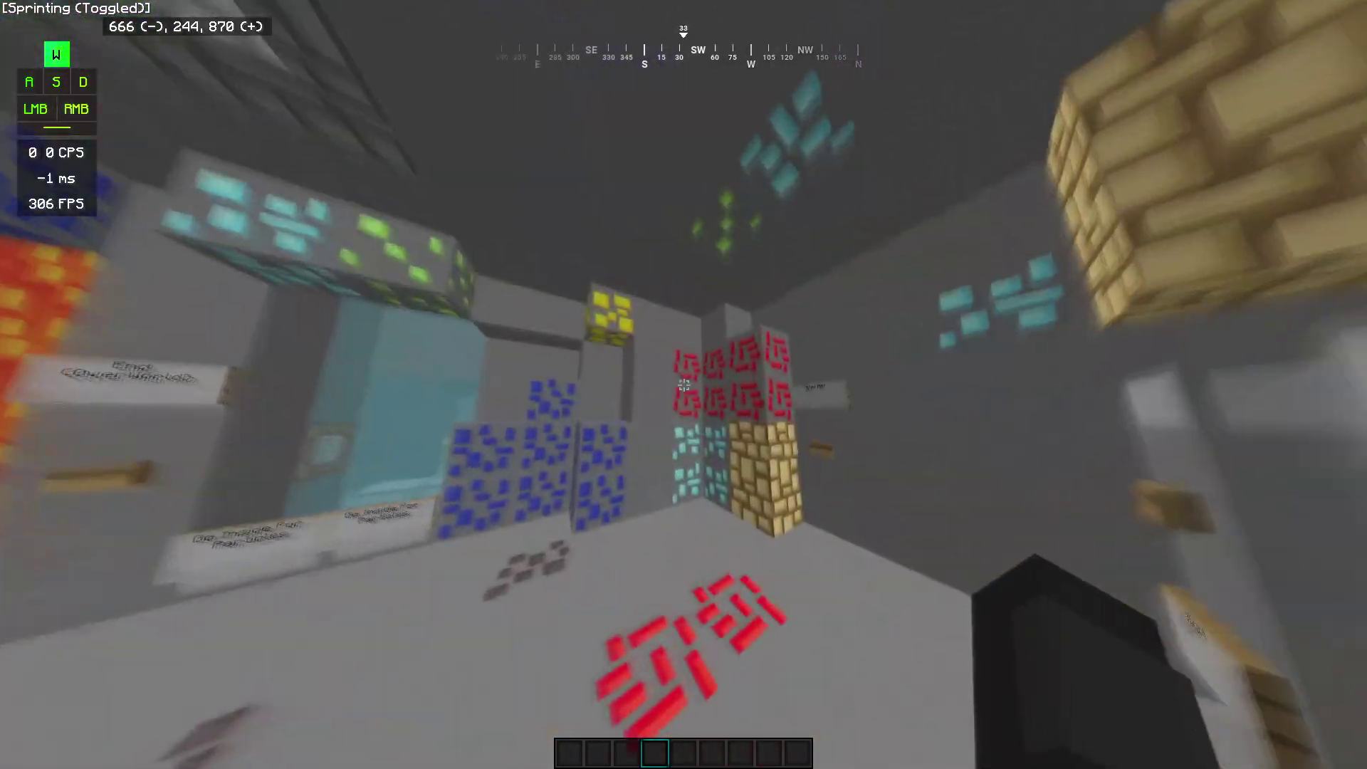
pyautogui.press('a')
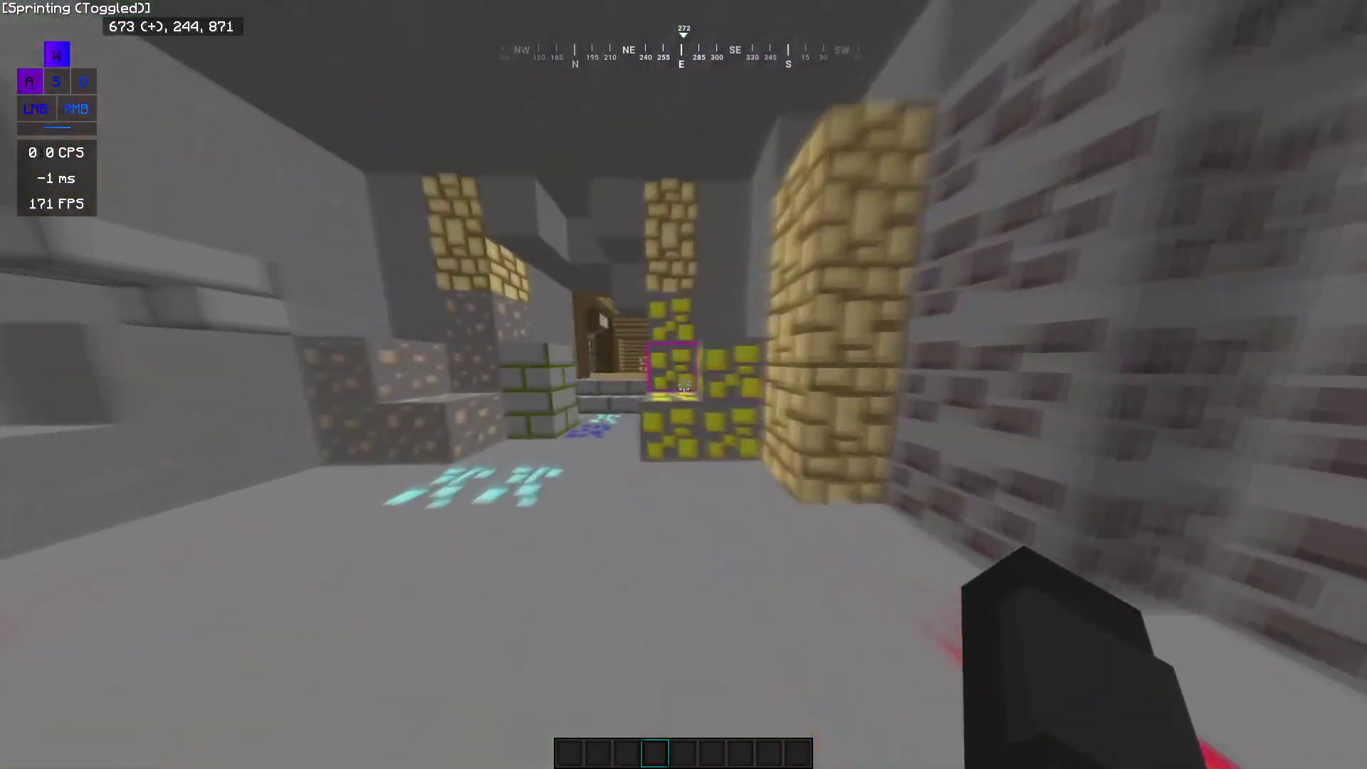
pyautogui.middleClick(684, 384)
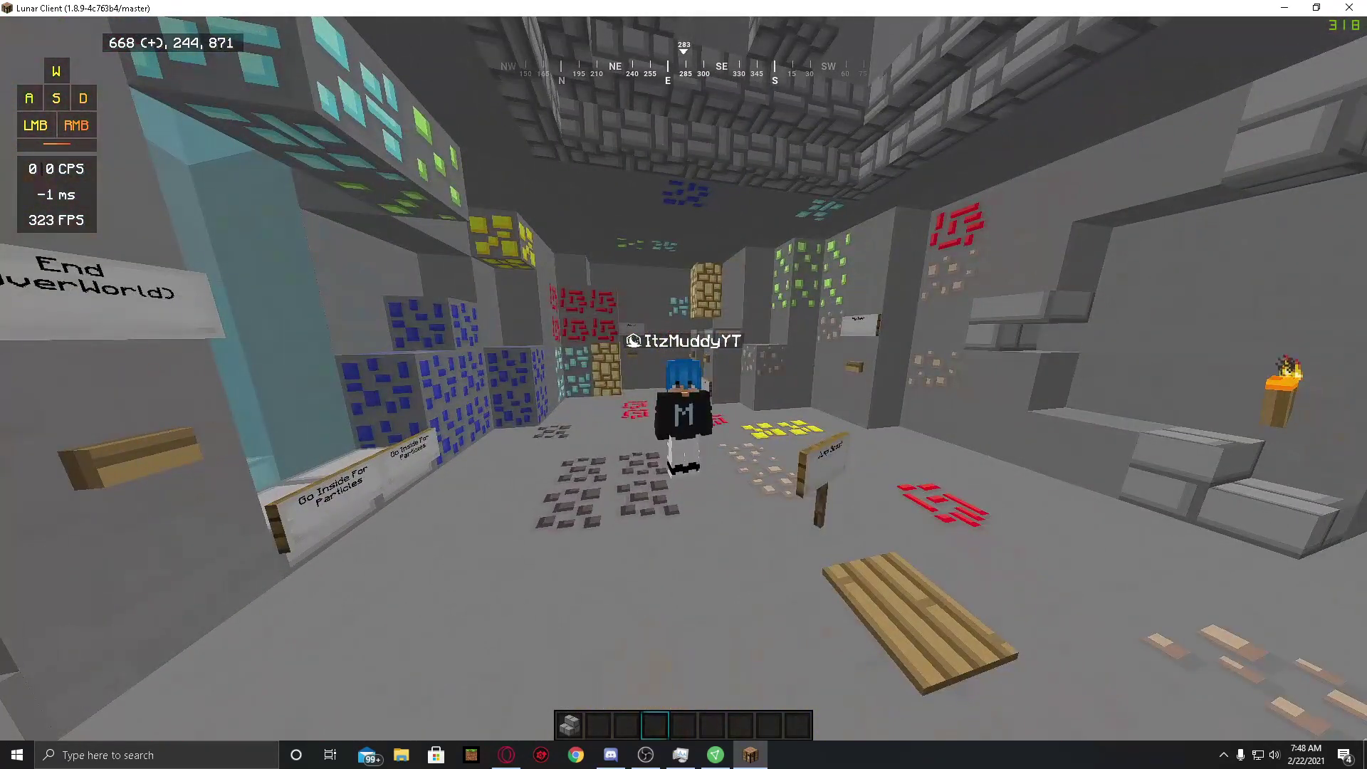
pyautogui.press('Escape')
pyautogui.click(702, 368)
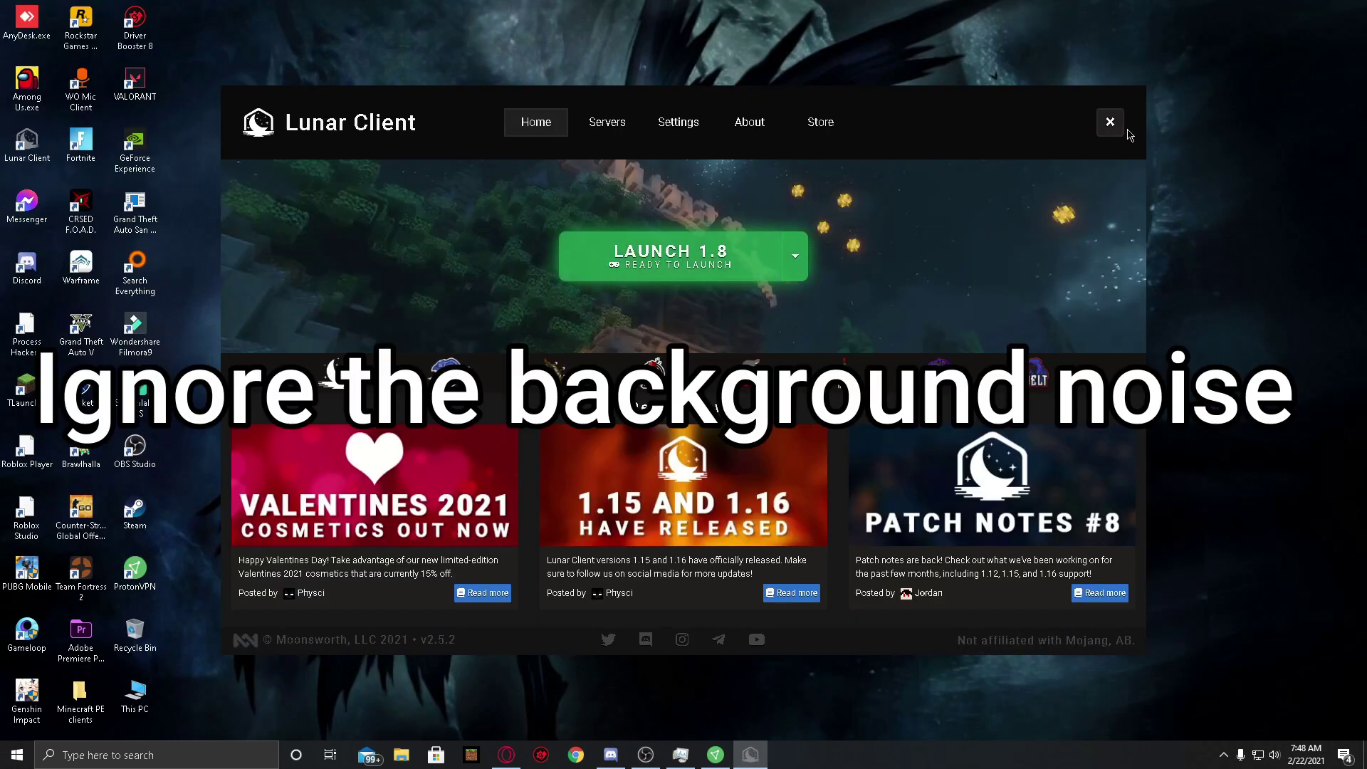
# Close the Lunar Client launcher and download the Crystal V4 zip (11.63MB) from MediaFire in Opera
pyautogui.click(1110, 122)
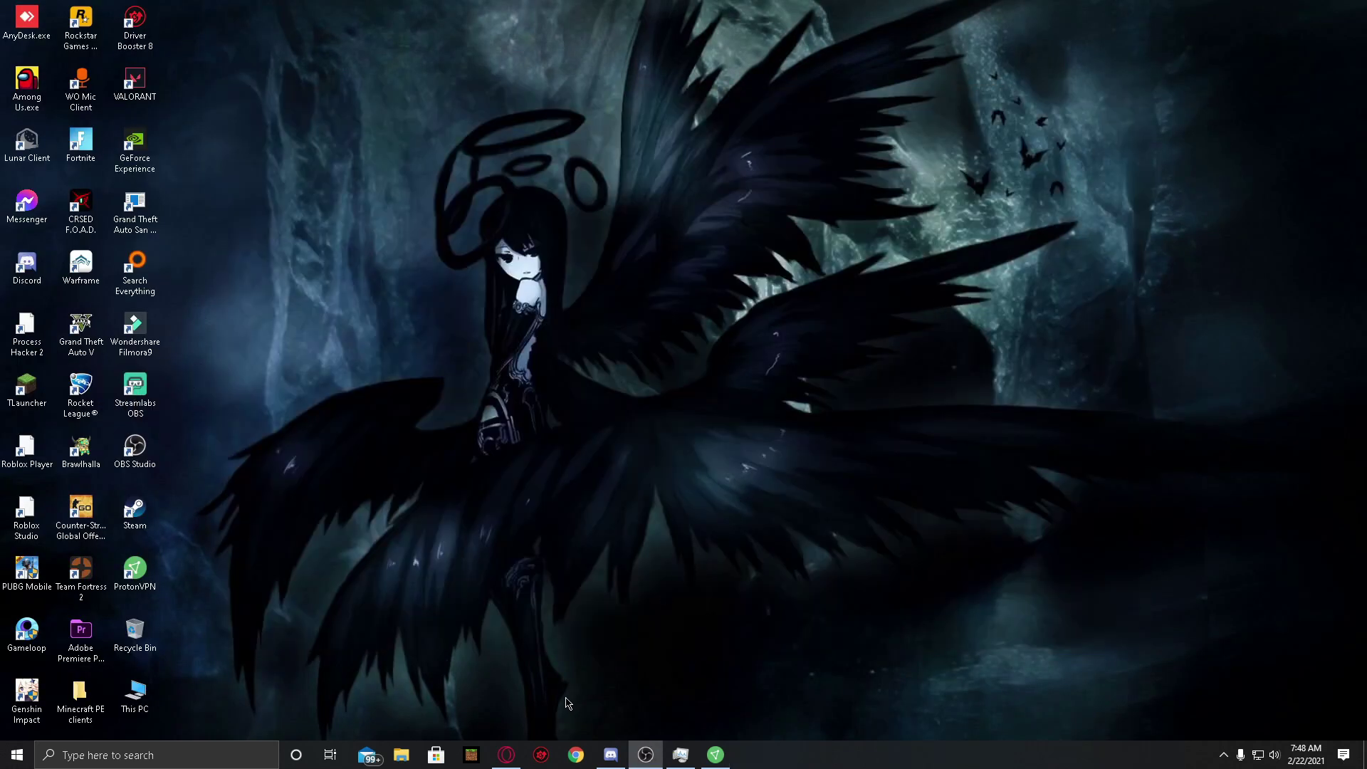
pyautogui.click(514, 757)
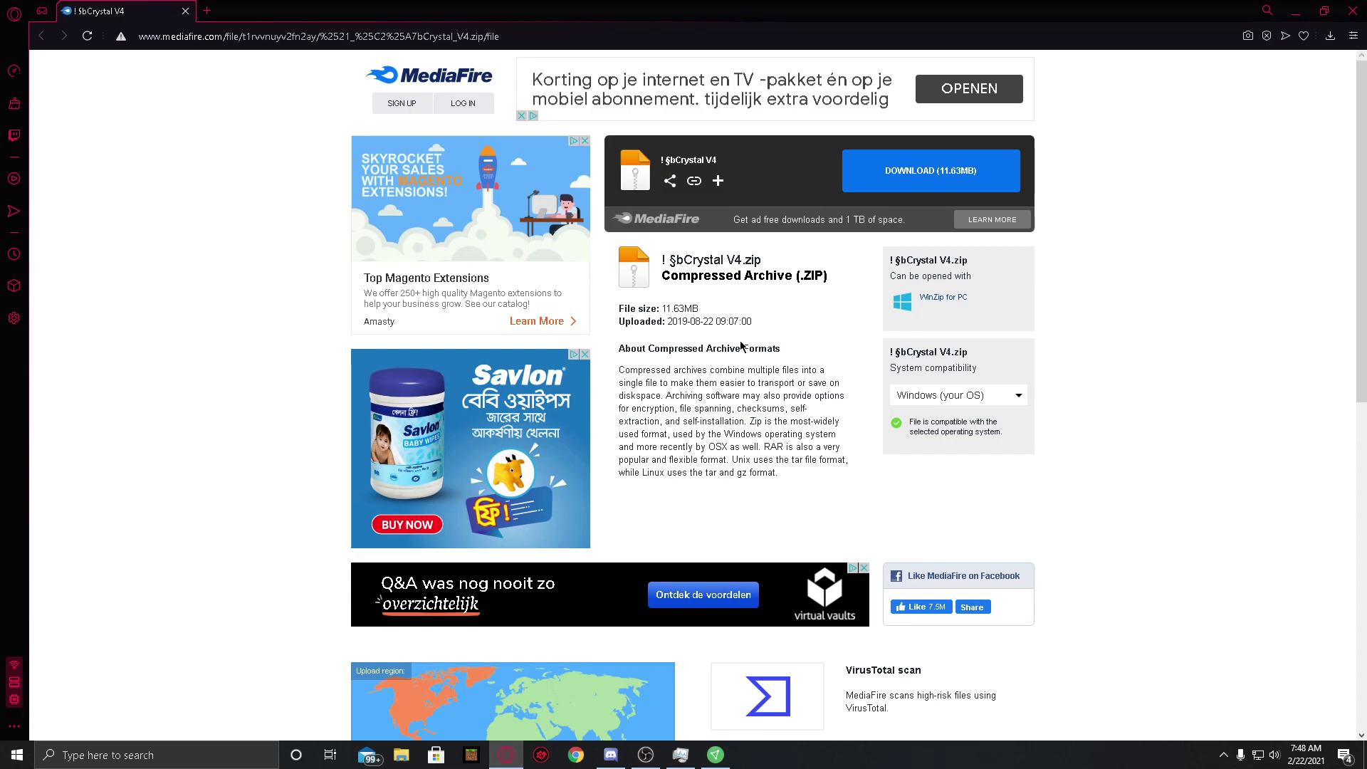
pyautogui.click(925, 171)
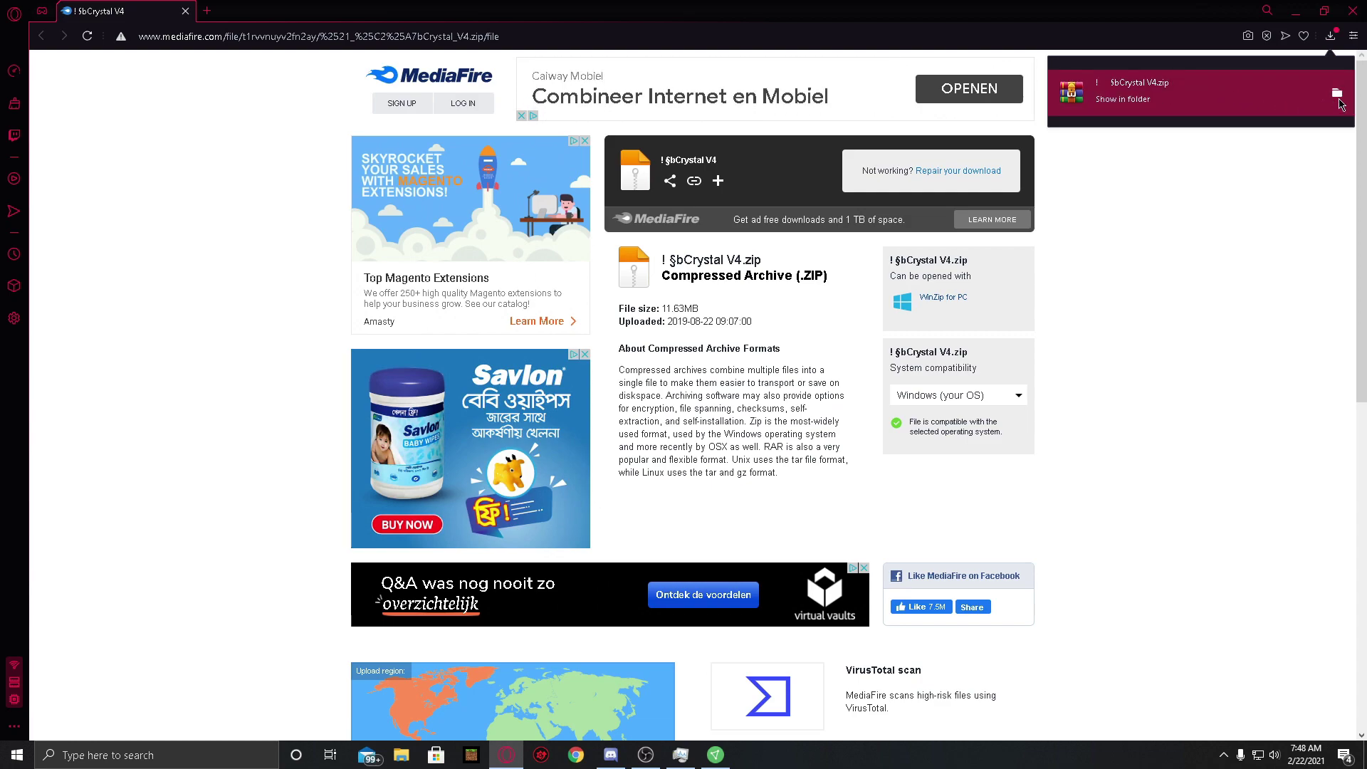
# Show the downloaded Crystal V4.zip in Downloads and cut it for moving
pyautogui.click(1339, 100)
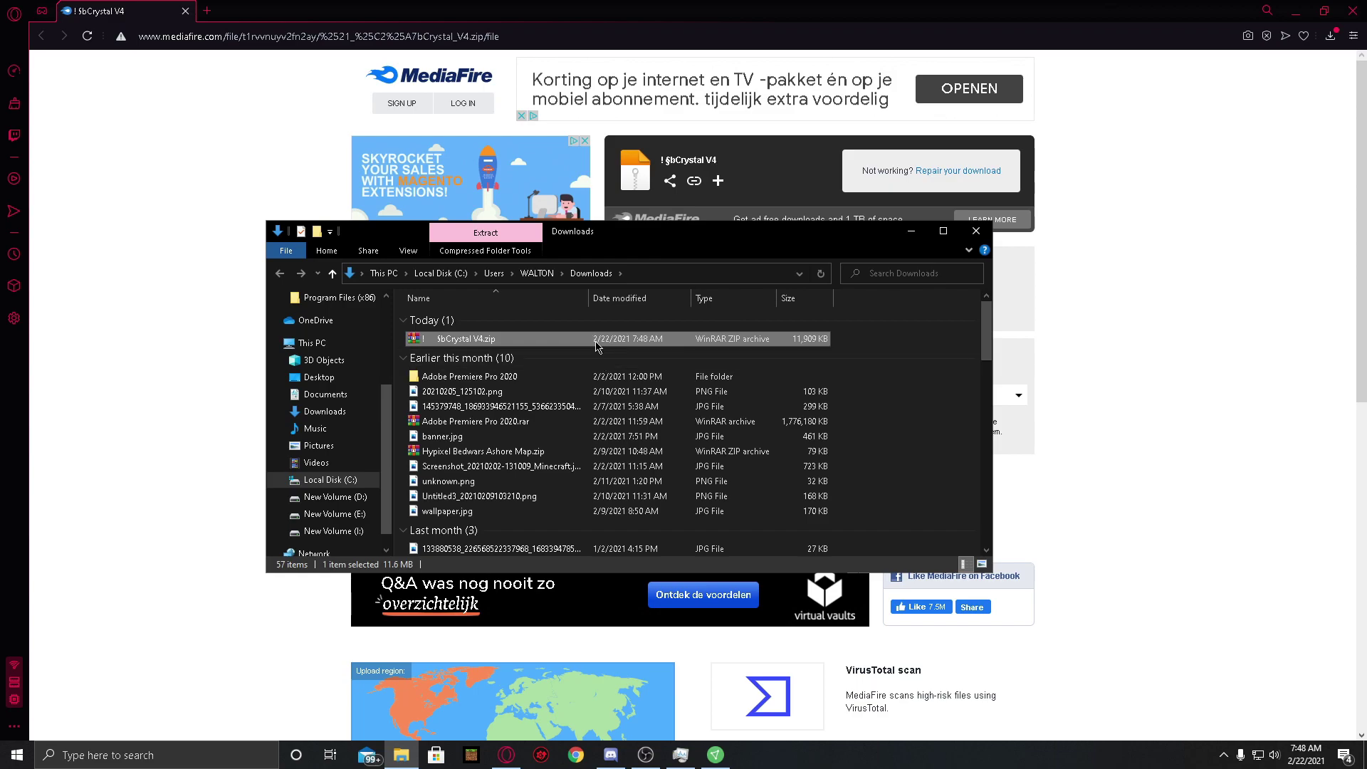
pyautogui.rightClick(693, 340)
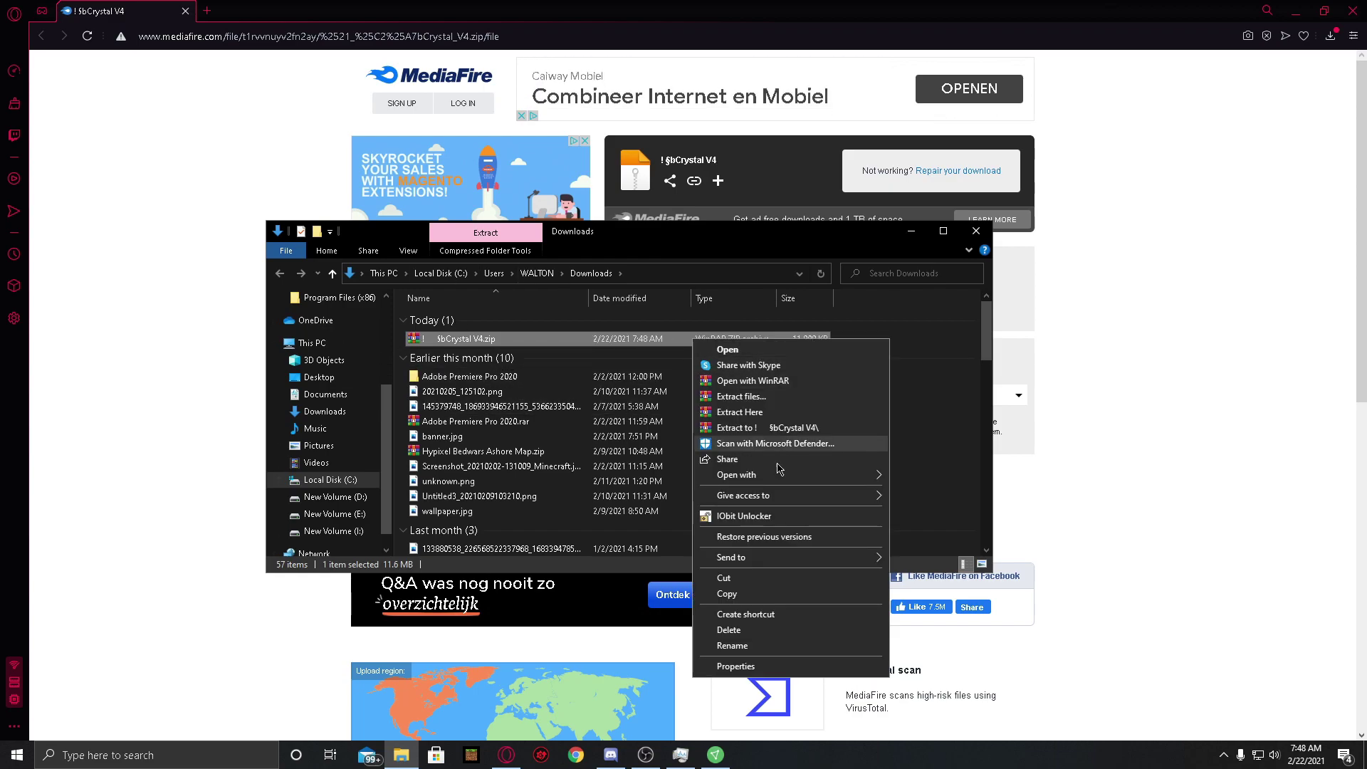
pyautogui.click(753, 579)
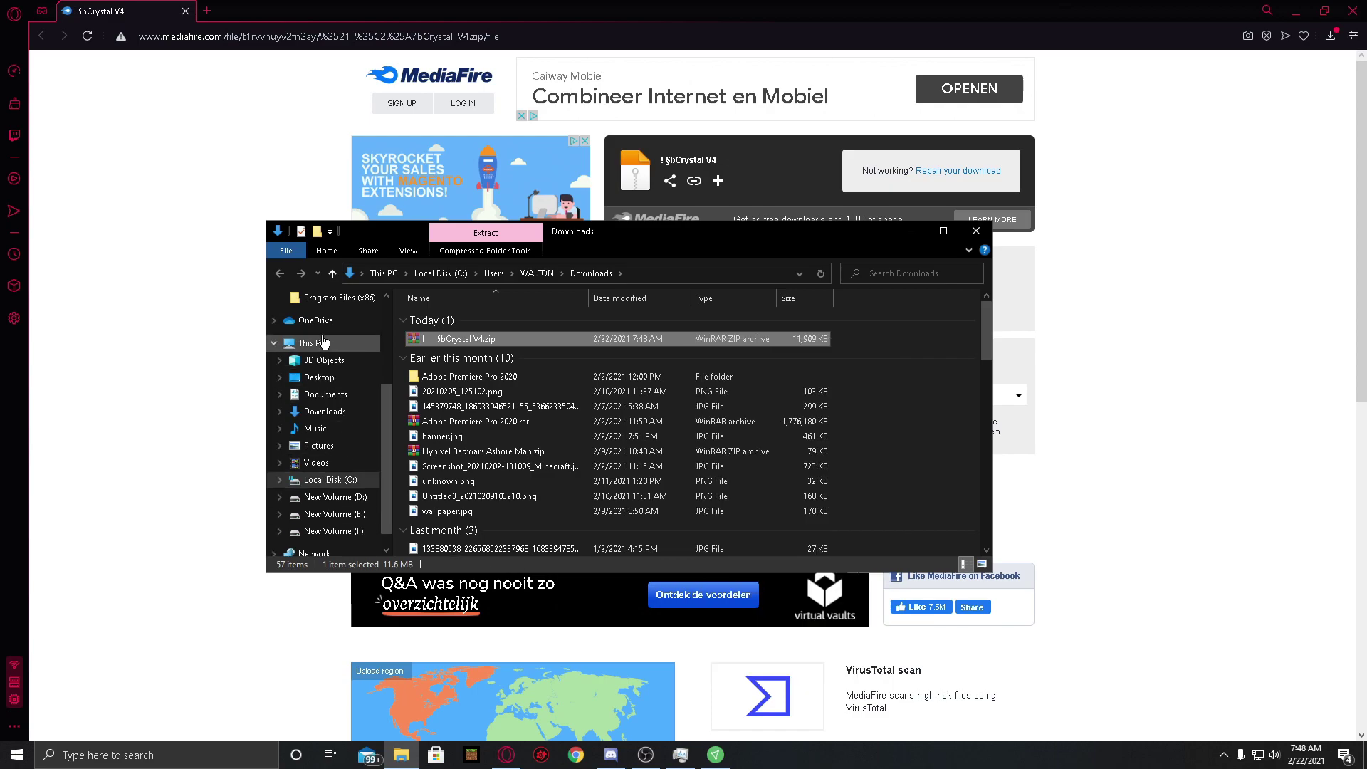
pyautogui.click(319, 343)
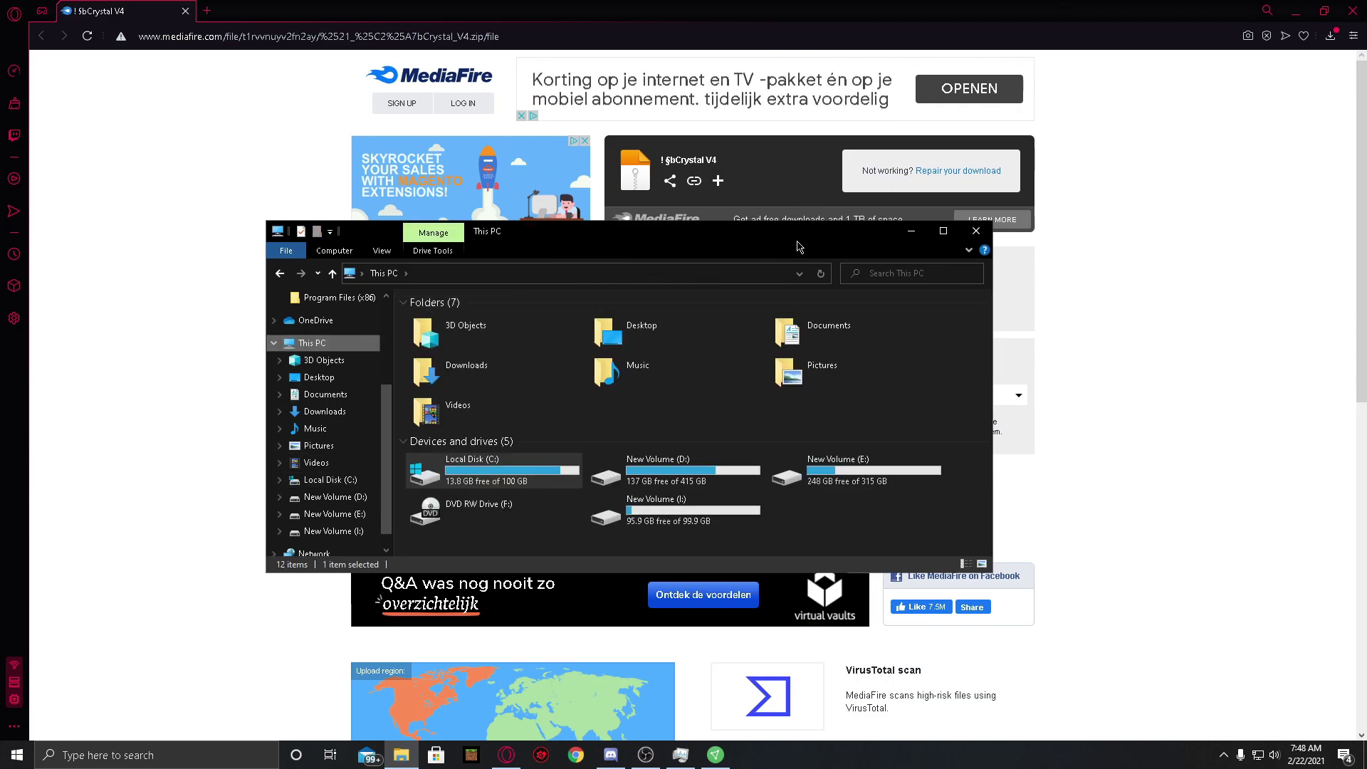
pyautogui.click(966, 238)
# Open AppData Roaming via Run with %ap% and navigate into .minecraft > resourcepacks
pyautogui.click(156, 755)
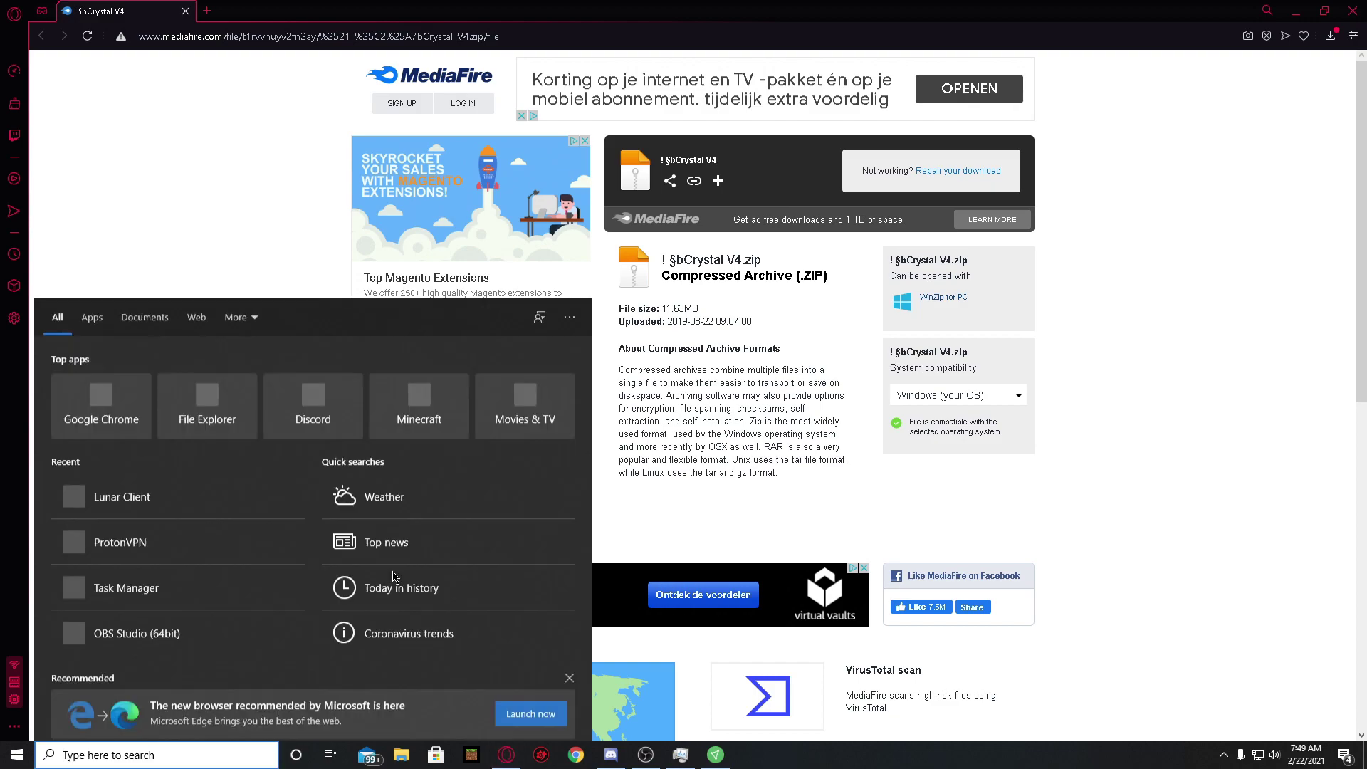
pyautogui.write('run')
pyautogui.press('Return')
pyautogui.write('%')
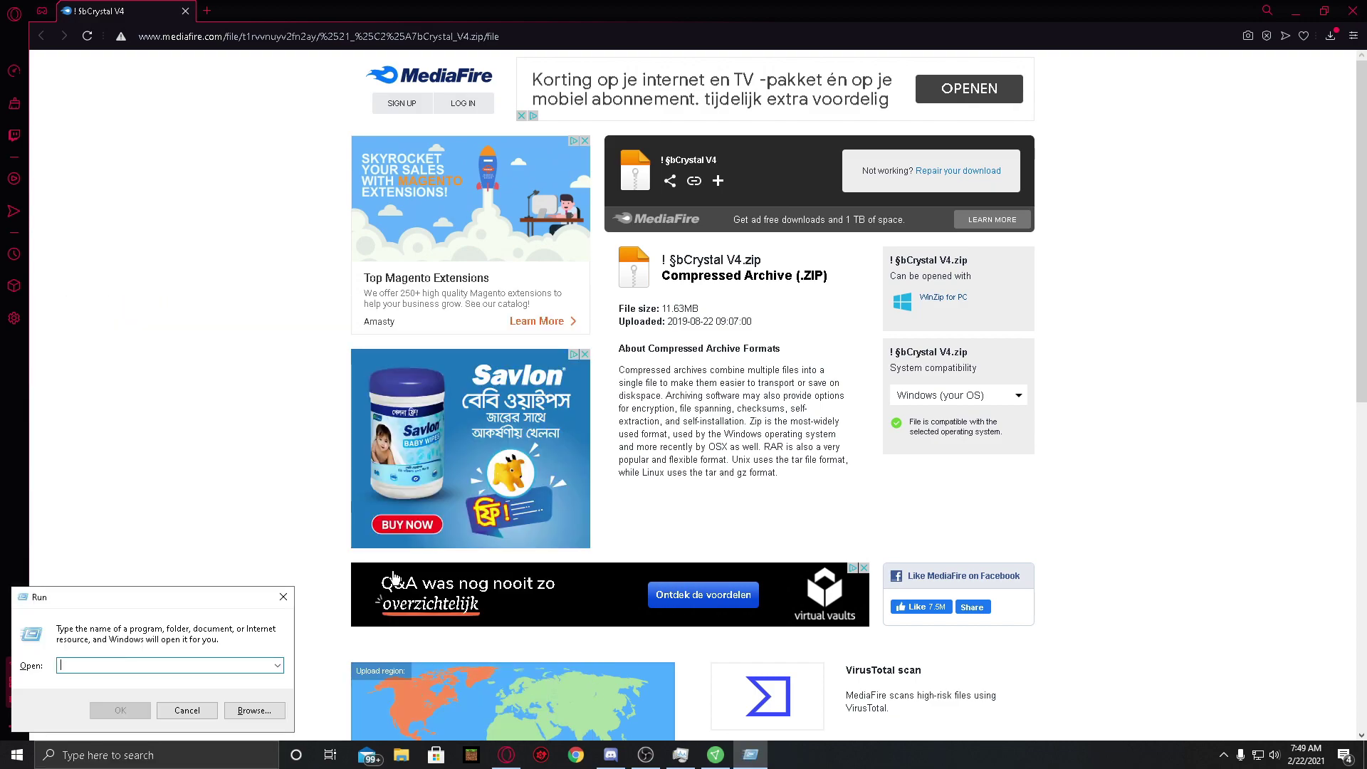
pyautogui.write('appda')
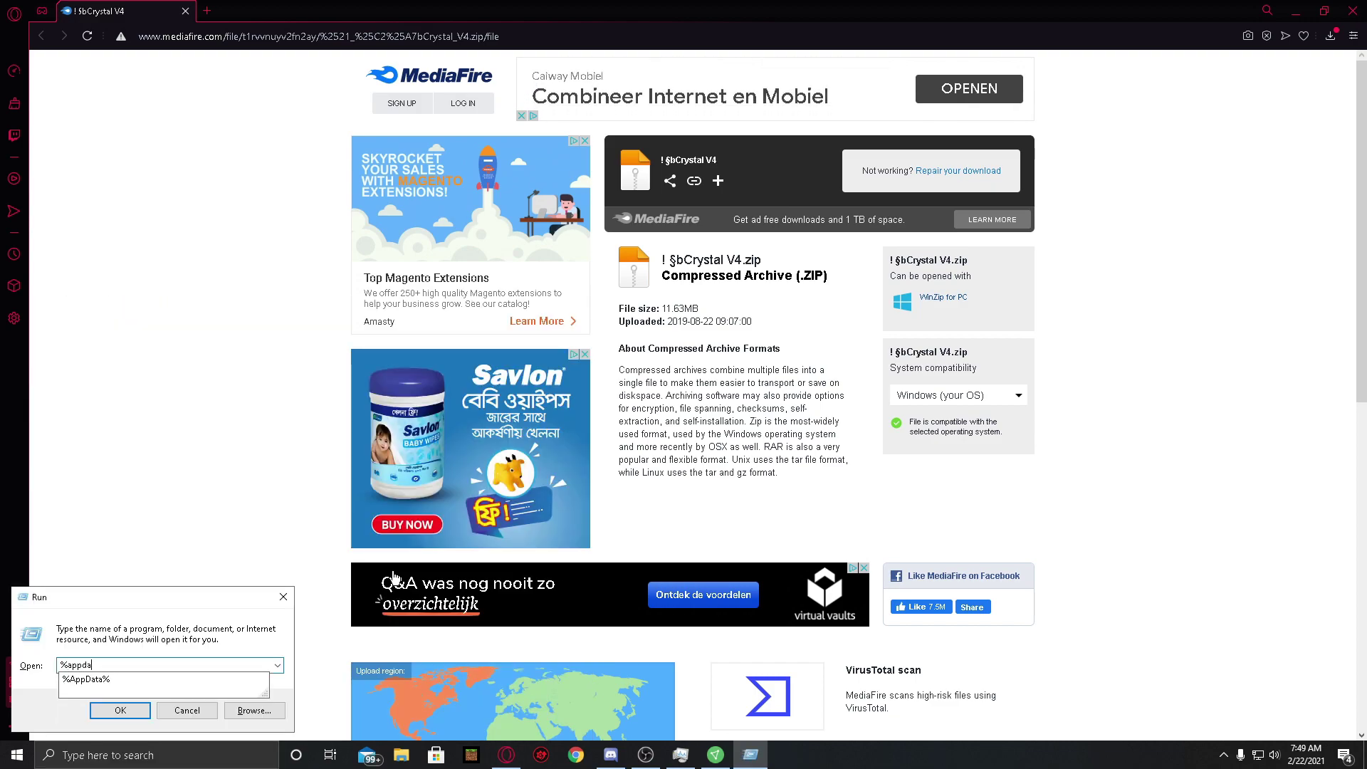
pyautogui.write('%')
pyautogui.press('Return')
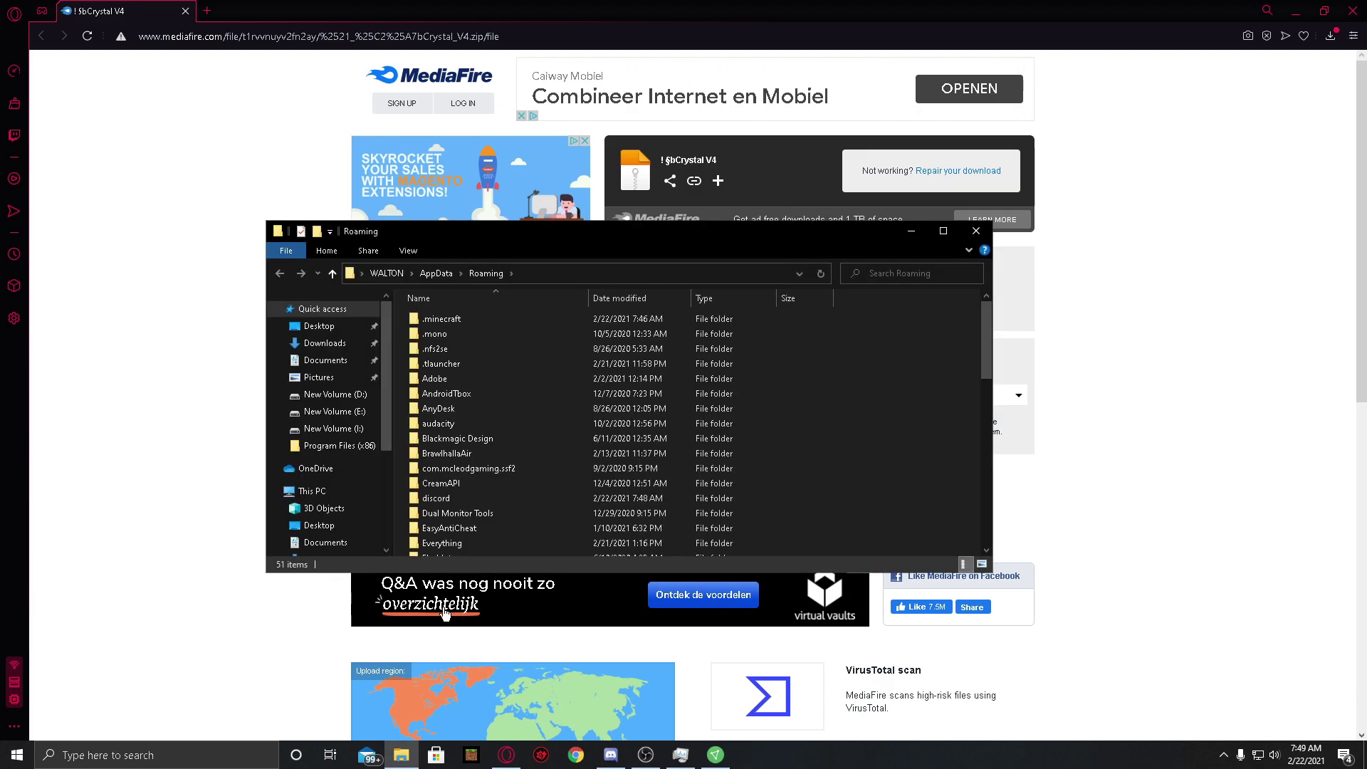
pyautogui.doubleClick(478, 324)
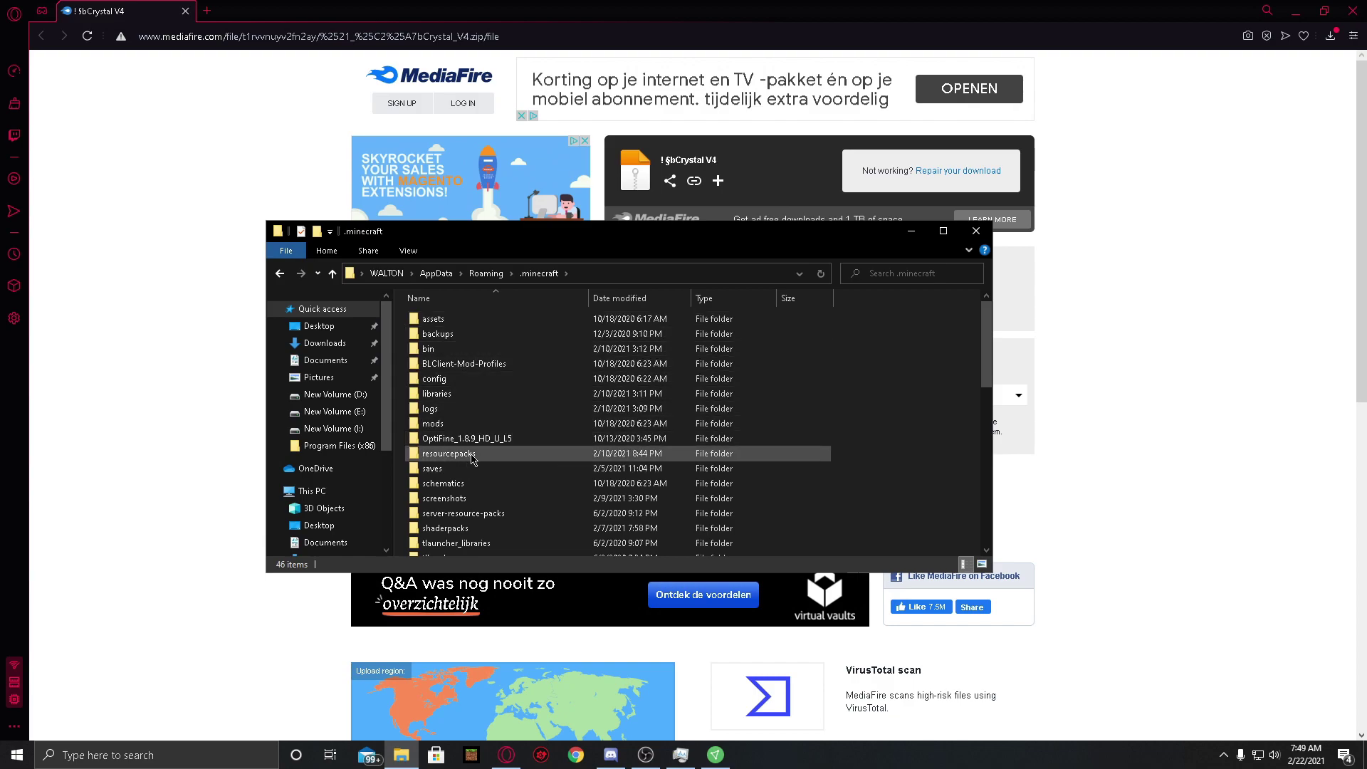
pyautogui.doubleClick(449, 453)
pyautogui.scroll(-2, 560, 363)
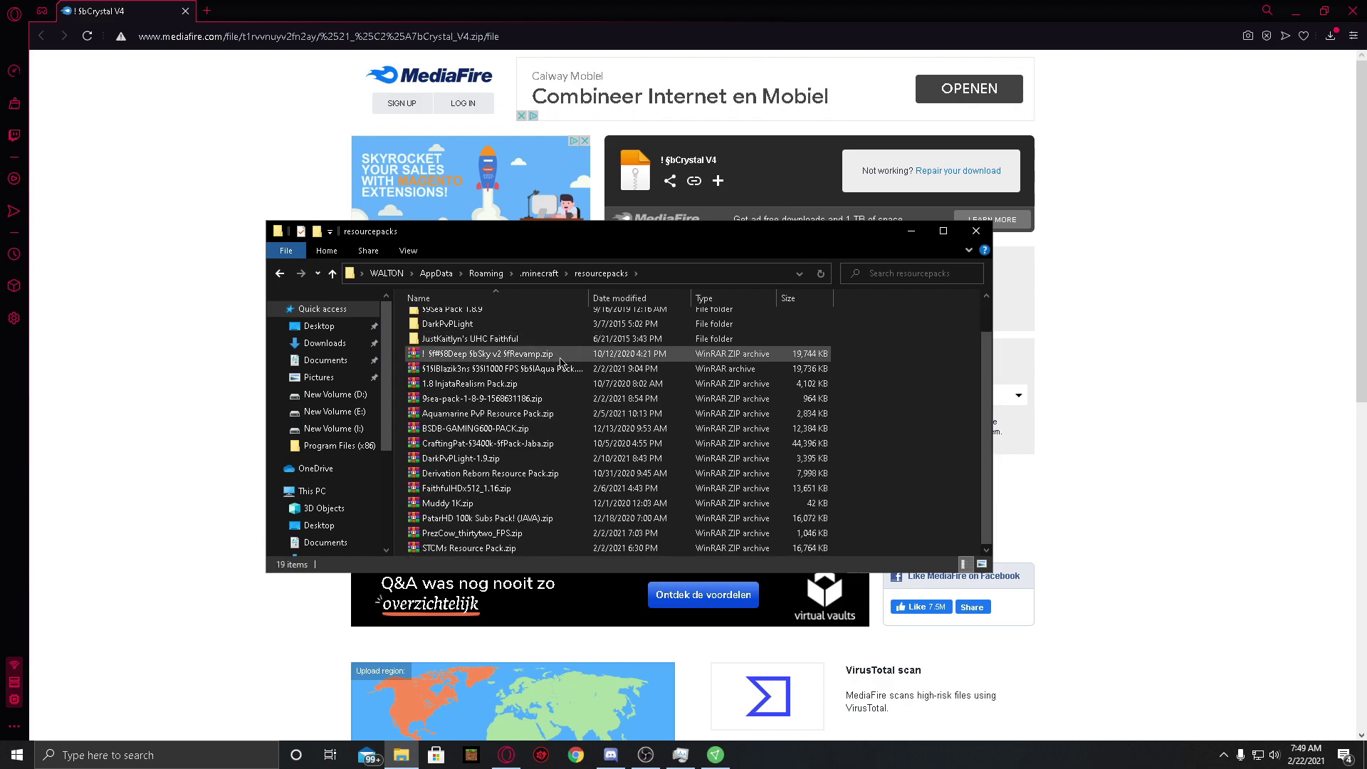
# Paste Crystal V4.zip into resourcepacks, refresh the folder, and close the browser
pyautogui.rightClick(938, 346)
pyautogui.click(981, 446)
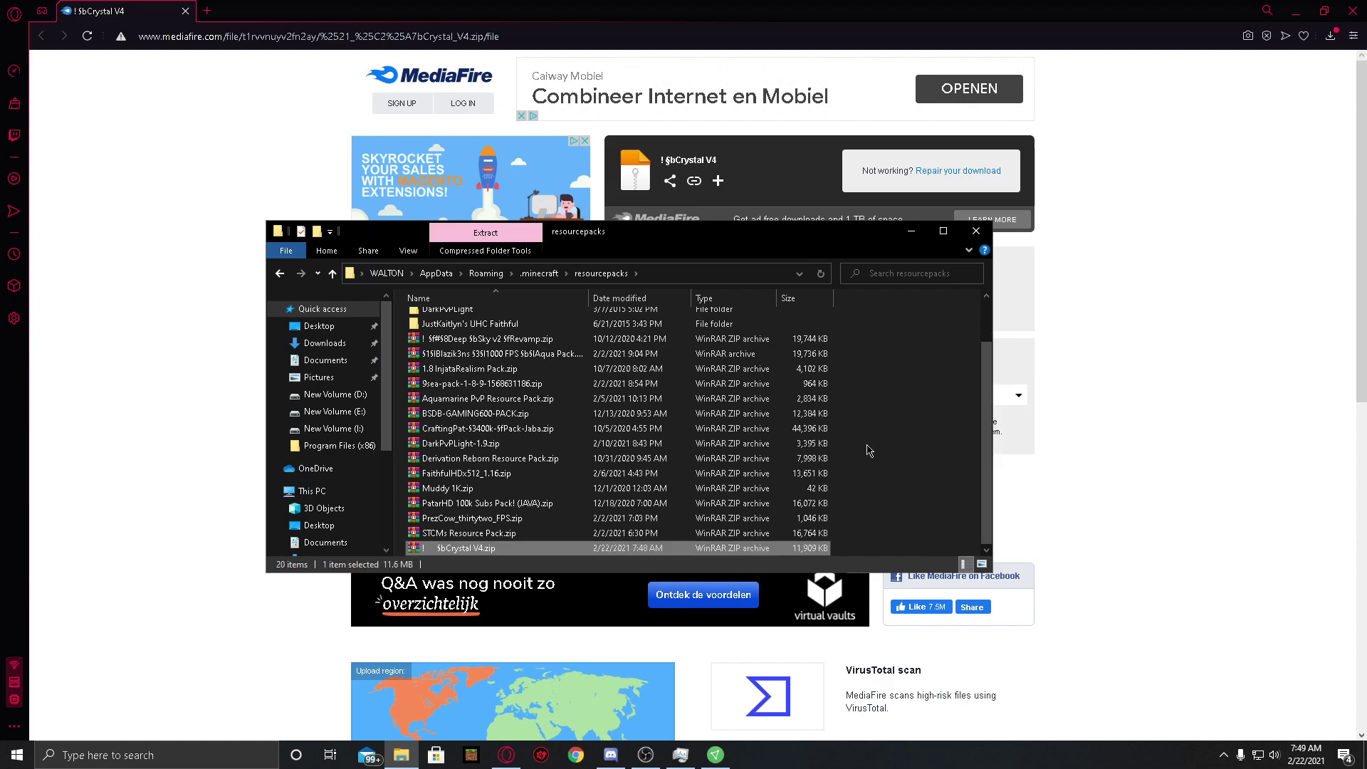
pyautogui.rightClick(928, 356)
pyautogui.click(958, 406)
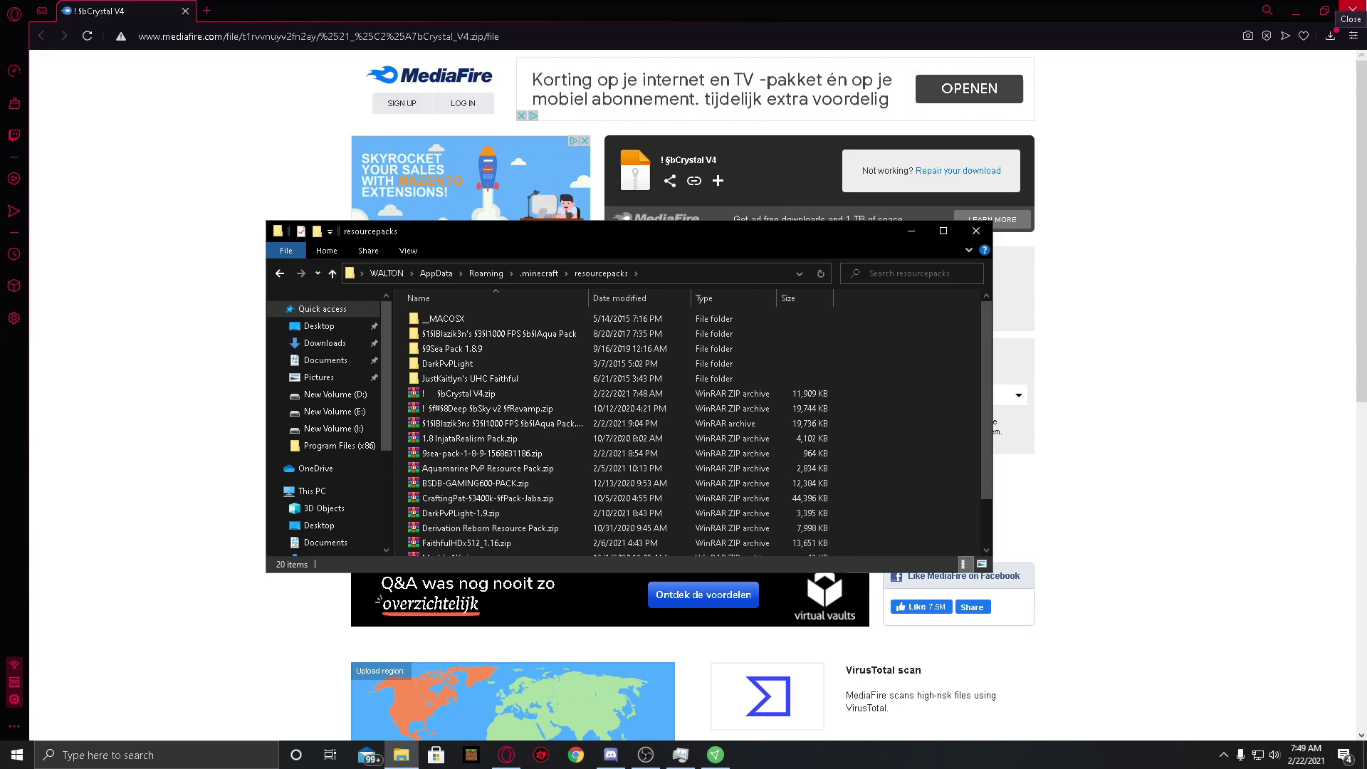
pyautogui.click(1352, 11)
pyautogui.click(1352, 10)
pyautogui.moveTo(731, 235)
pyautogui.mouseDown()
pyautogui.moveTo(1100, 232)
pyautogui.moveTo(1057, 232)
pyautogui.mouseUp()
# Open Lunar Client from its desktop shortcut and launch Minecraft 1.8
pyautogui.rightClick(34, 155)
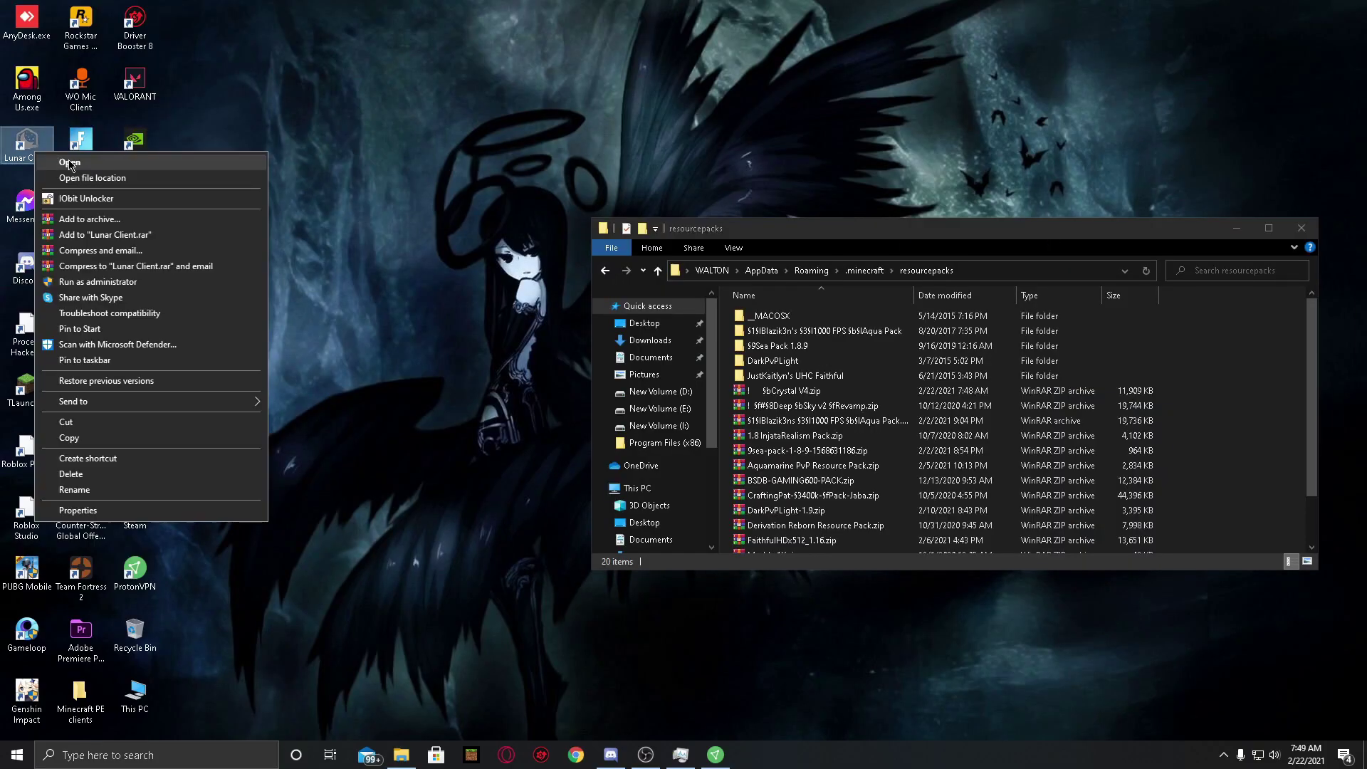
pyautogui.click(73, 162)
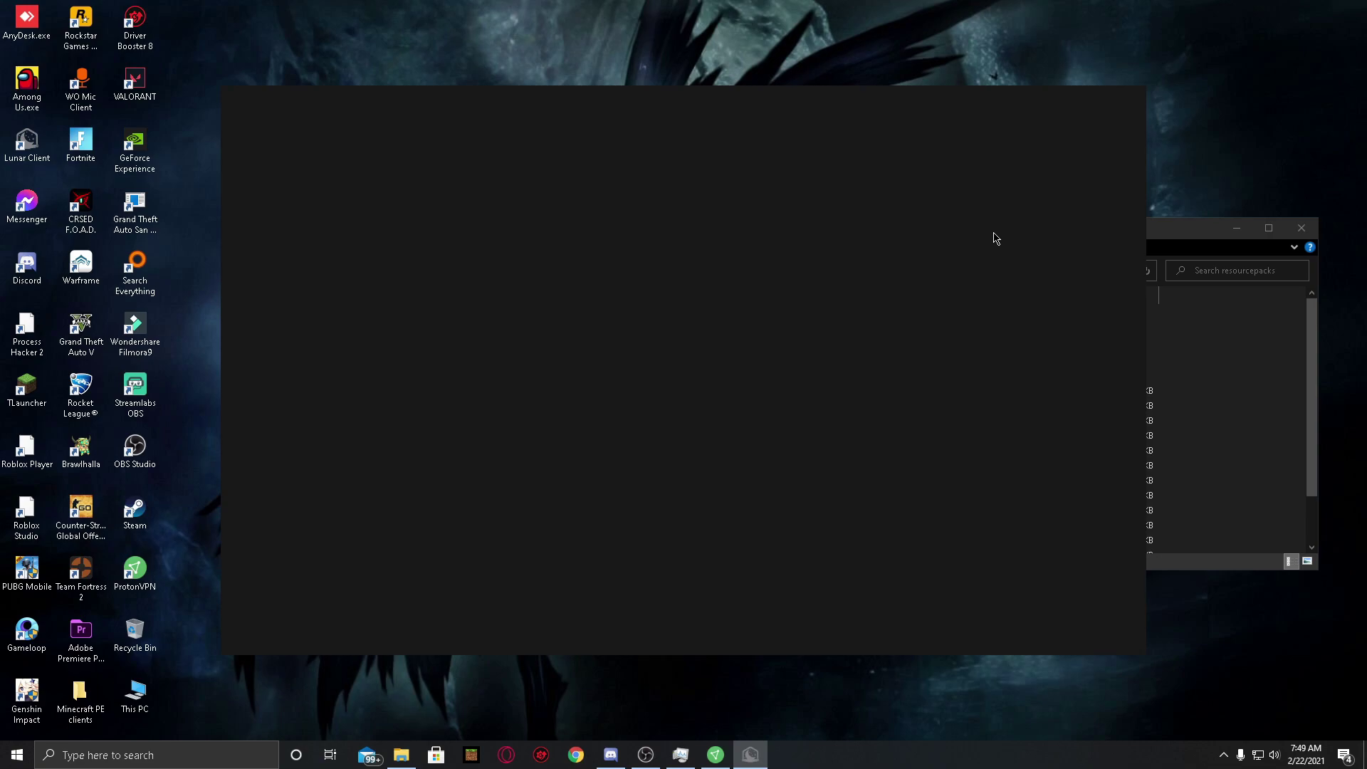
pyautogui.click(696, 265)
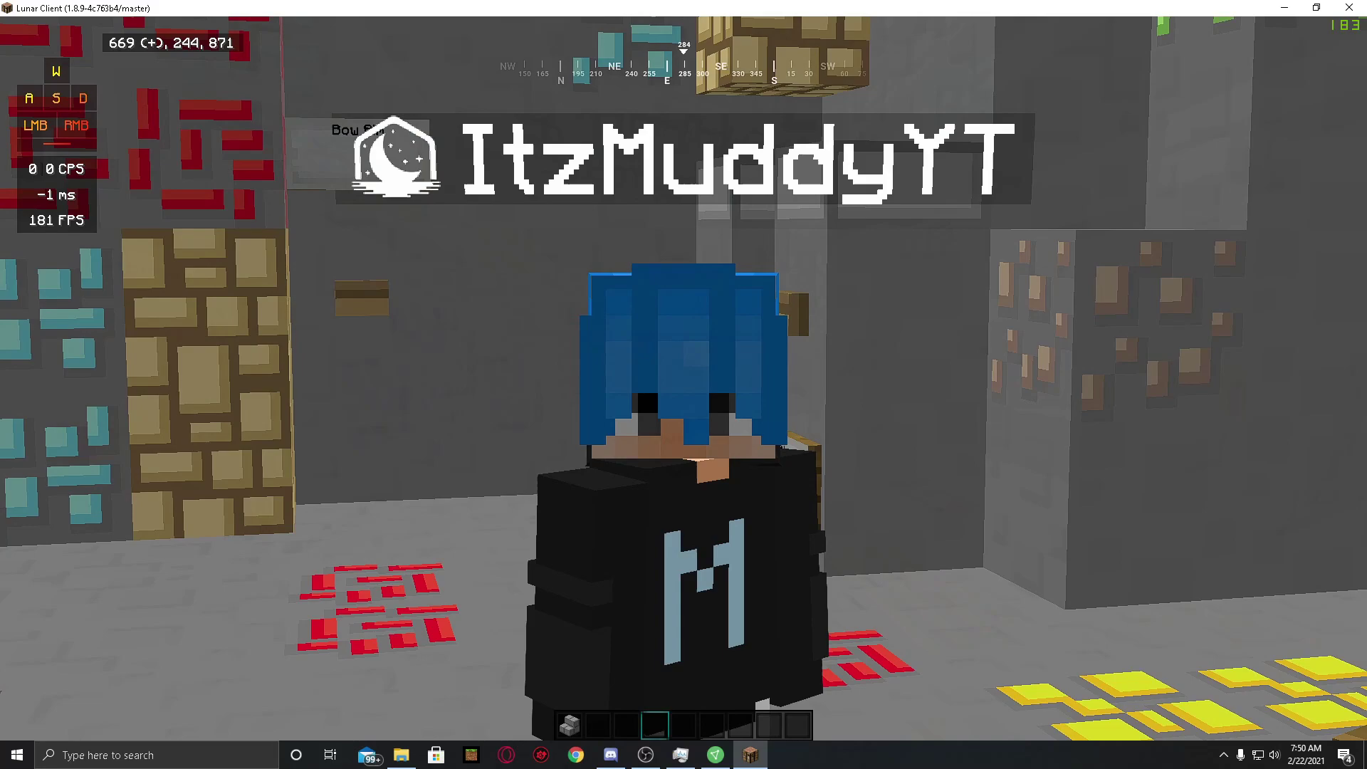
# Go to Options > Resource Packs and deselect the 1000 FPS pack, leaving only Default
pyautogui.press('Escape')
pyautogui.click(609, 400)
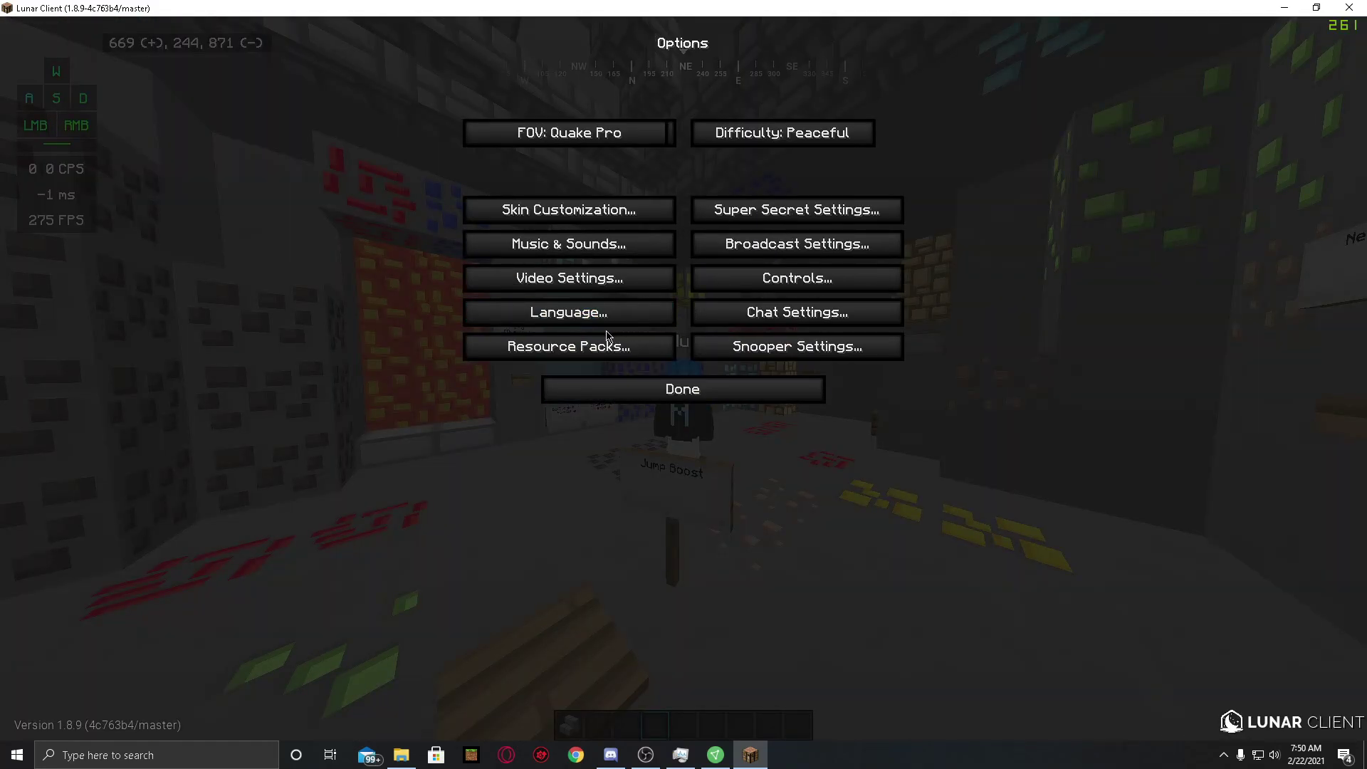
pyautogui.click(607, 338)
pyautogui.scroll(-5, 514, 420)
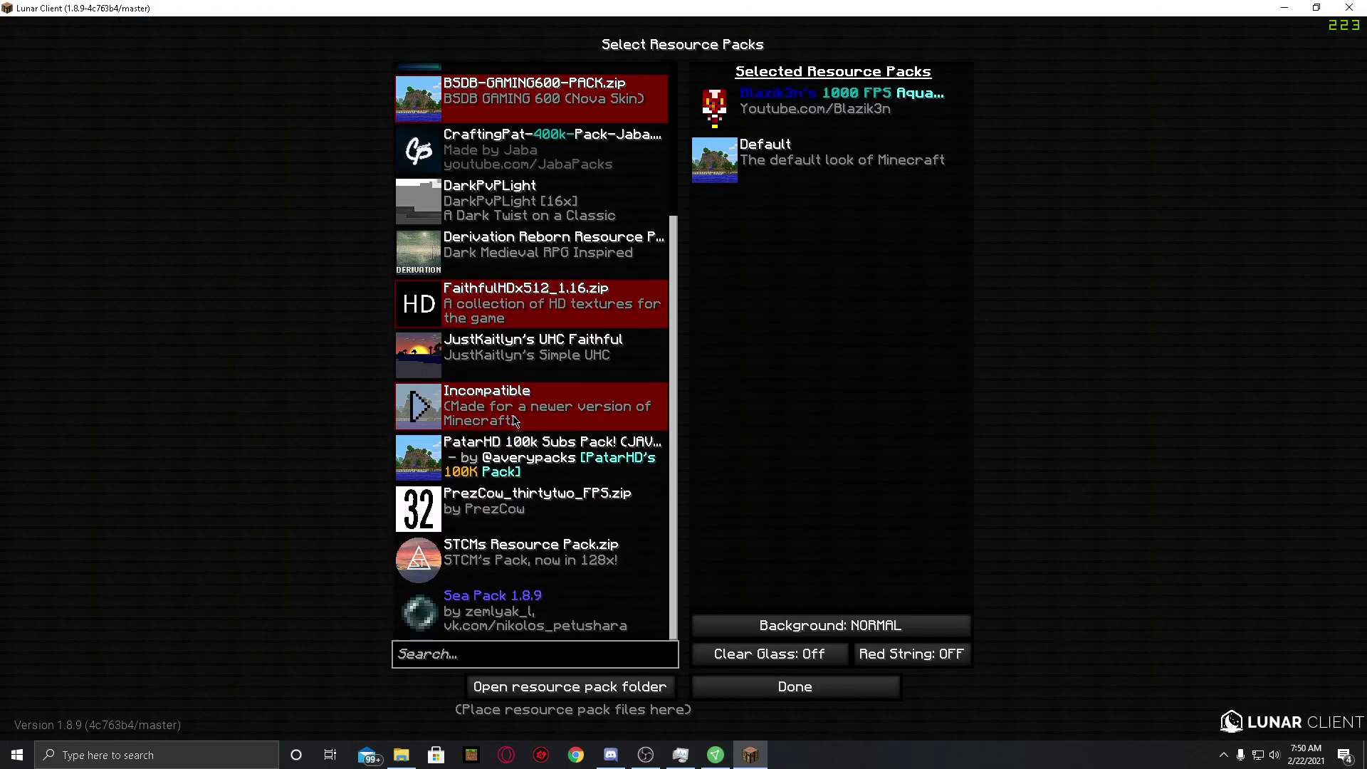
pyautogui.scroll(5, 514, 420)
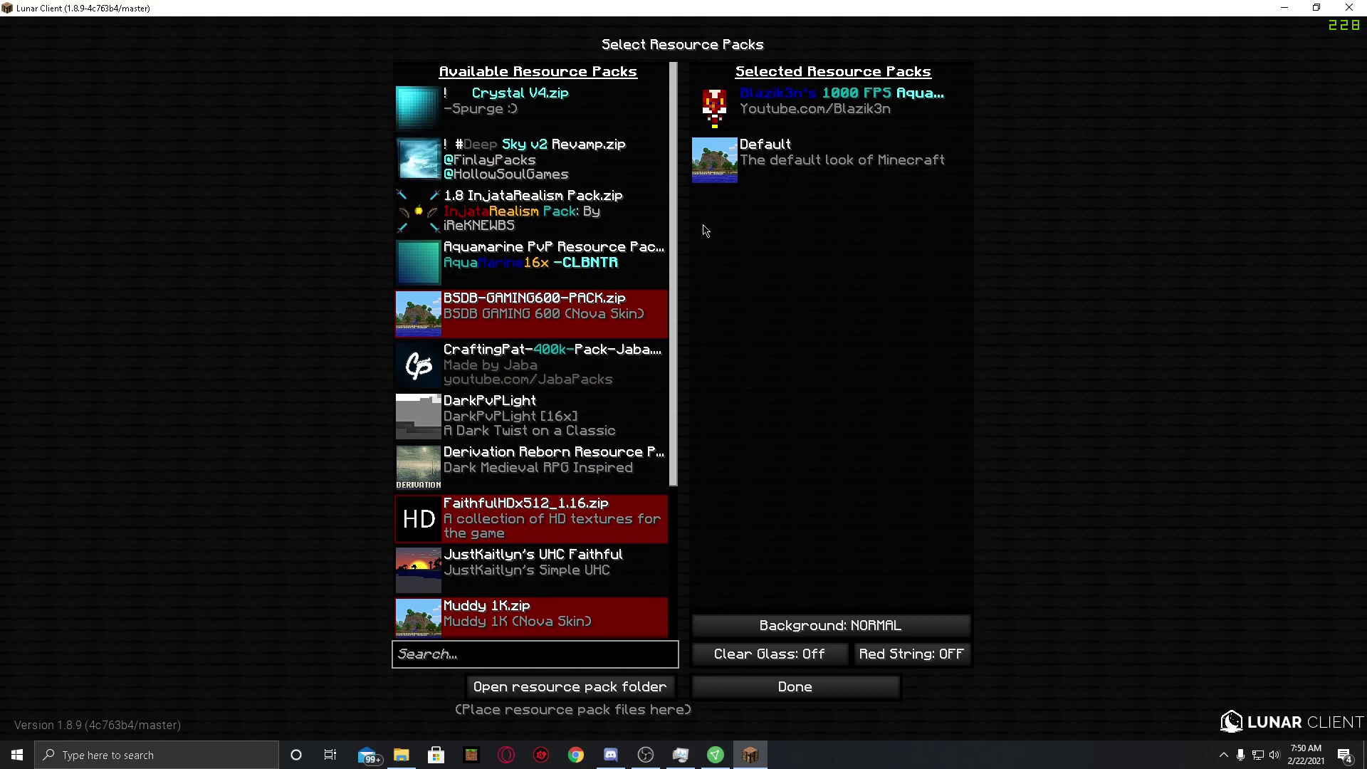
pyautogui.click(712, 106)
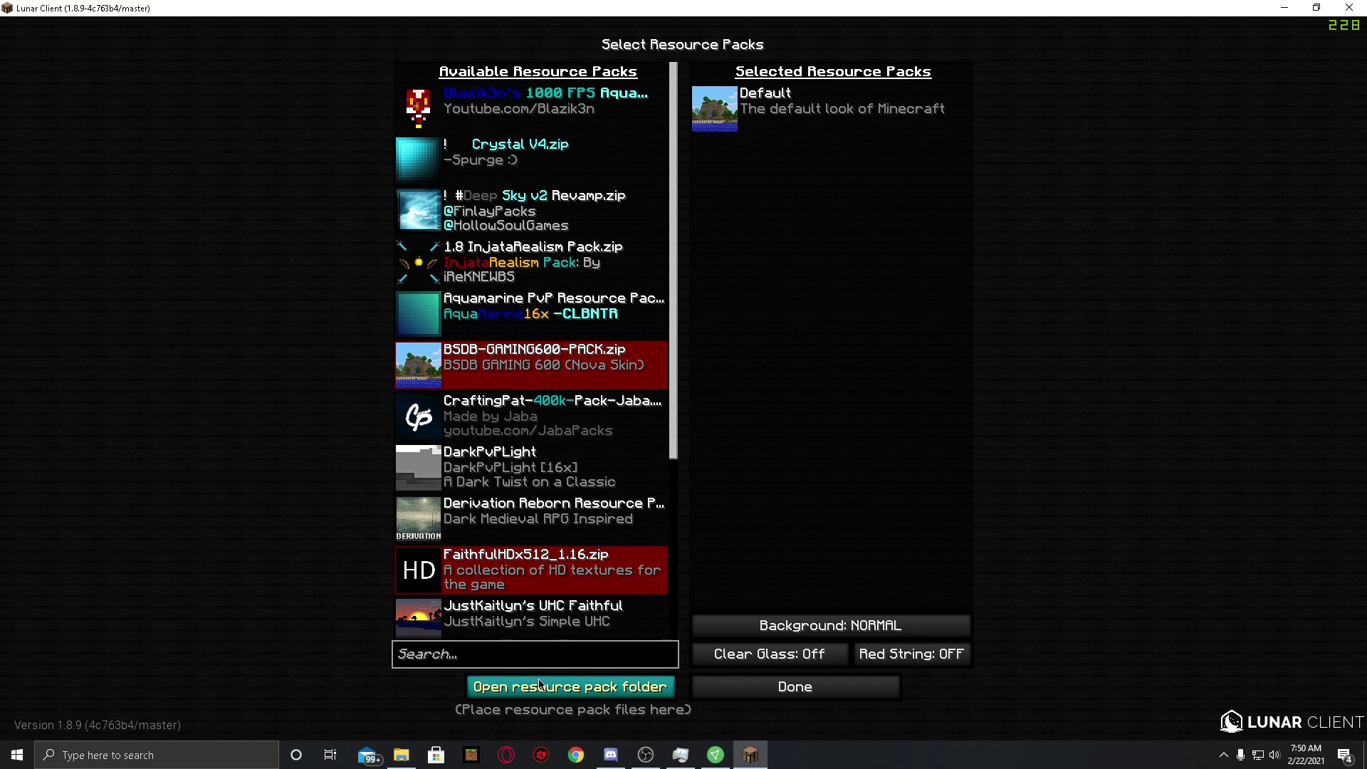
# Open the resourcepacks folder from the pack screen and inspect Crystal V4.zip
pyautogui.click(612, 685)
pyautogui.scroll(-1, 811, 428)
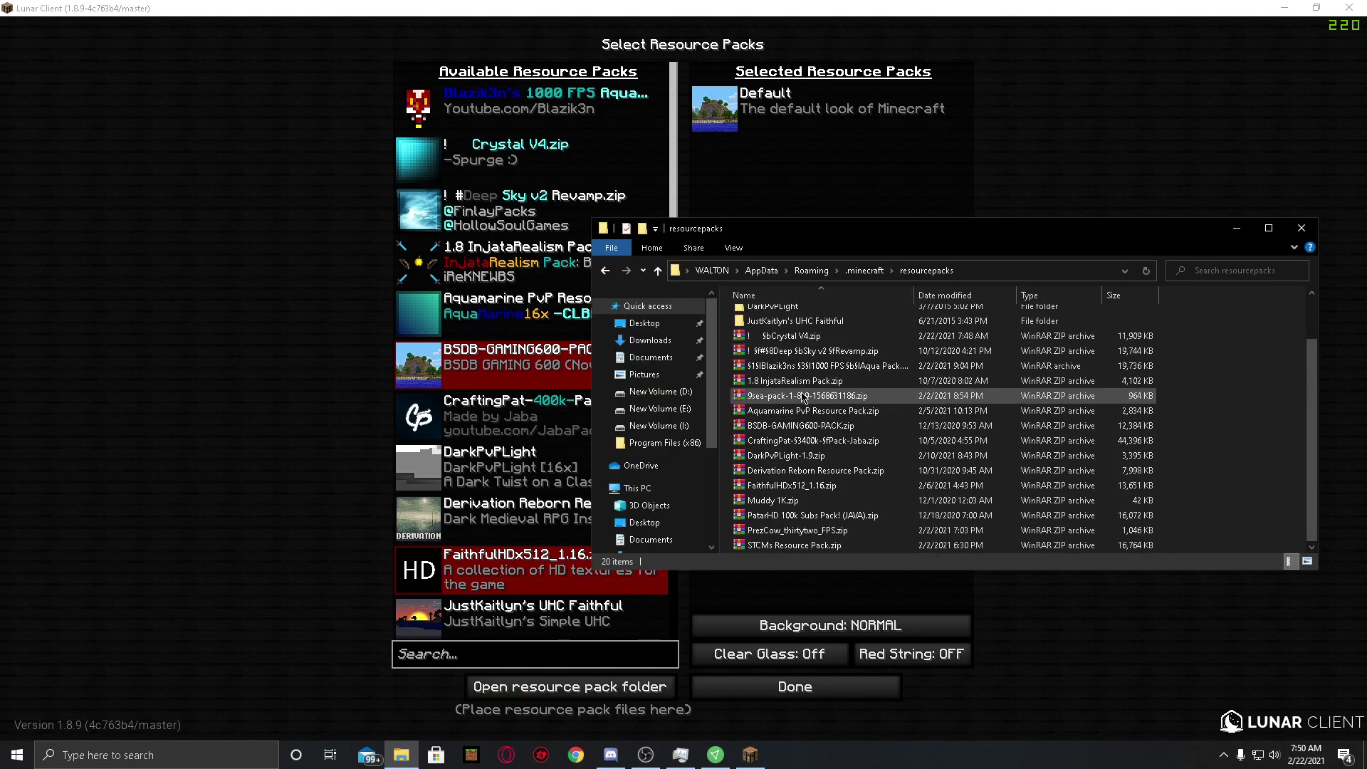
pyautogui.click(798, 335)
pyautogui.rightClick(793, 332)
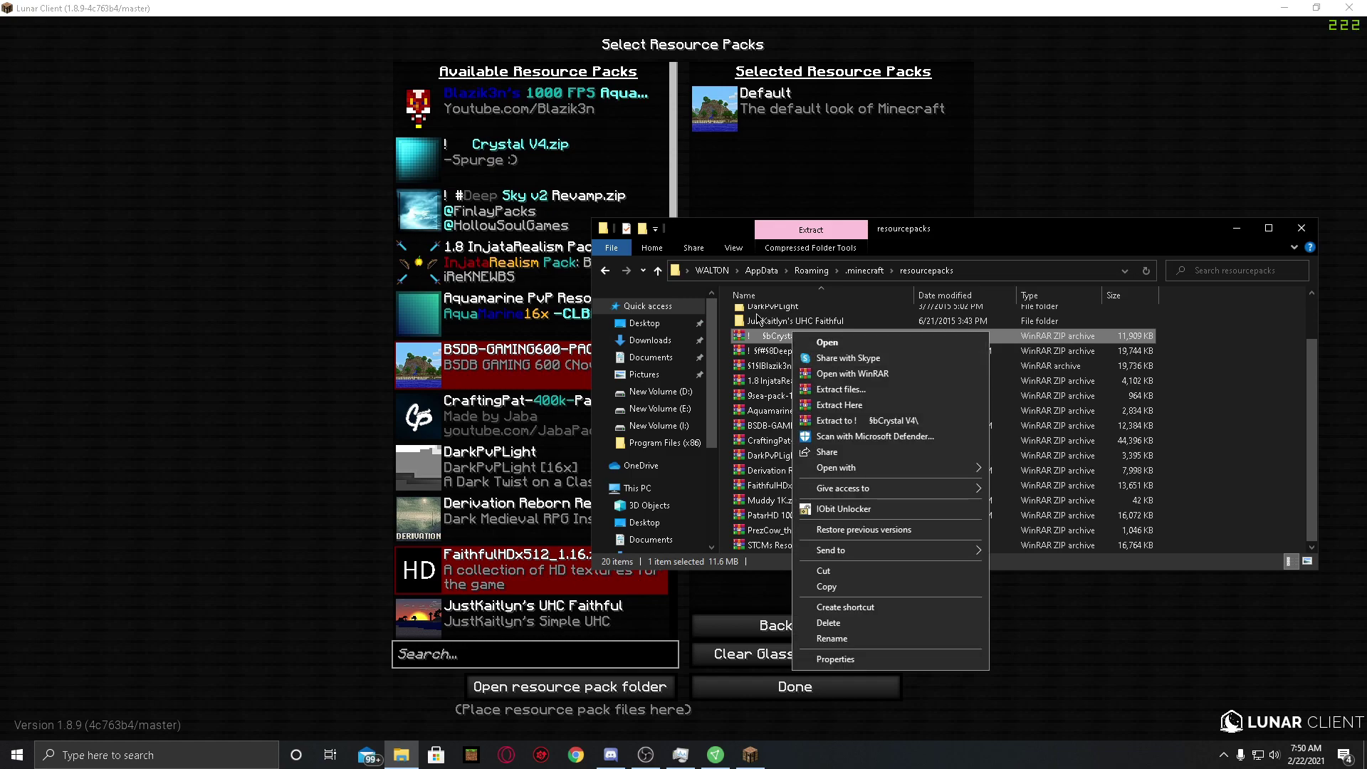
pyautogui.click(760, 321)
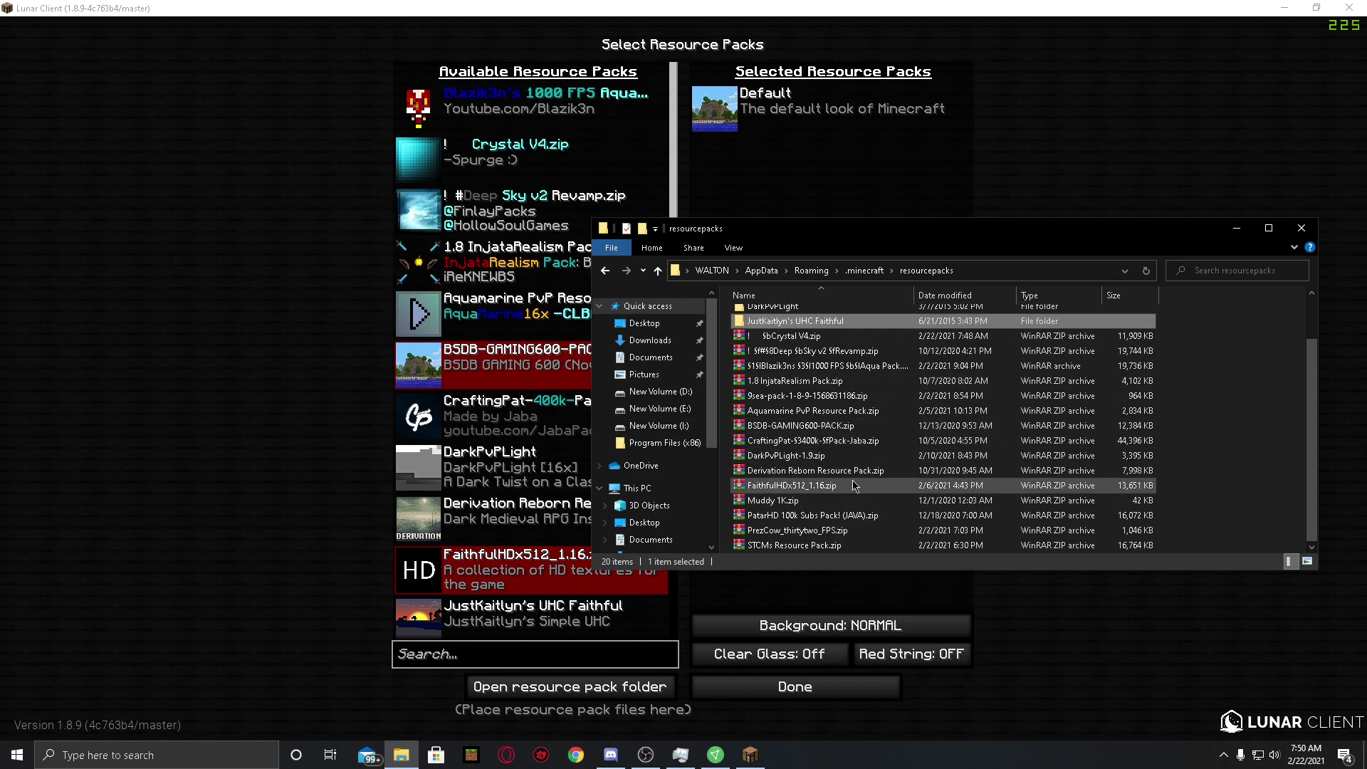
# Check FaithfulHDx512_1.16.zip, refresh and close the folder, then enable Crystal V4.zip
pyautogui.rightClick(826, 490)
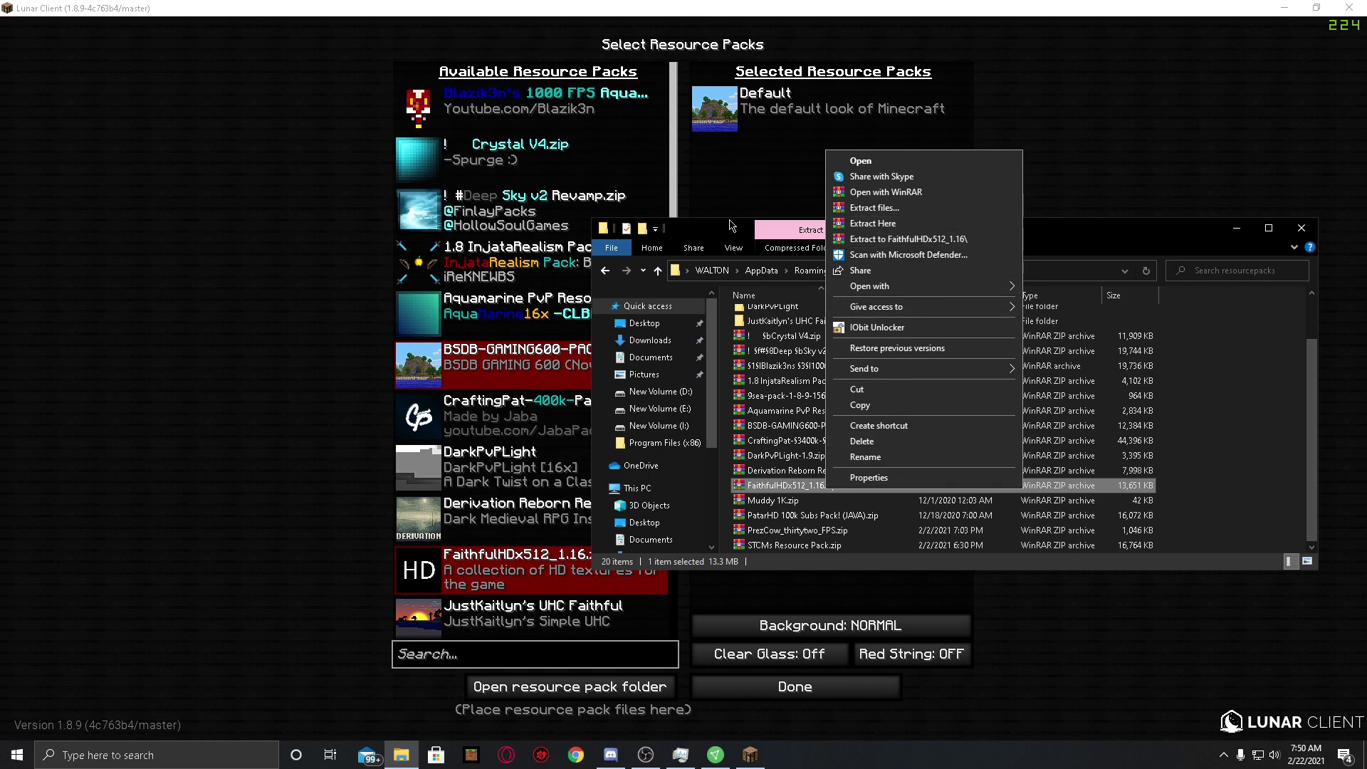
pyautogui.click(1235, 379)
pyautogui.rightClick(1234, 378)
pyautogui.click(1273, 432)
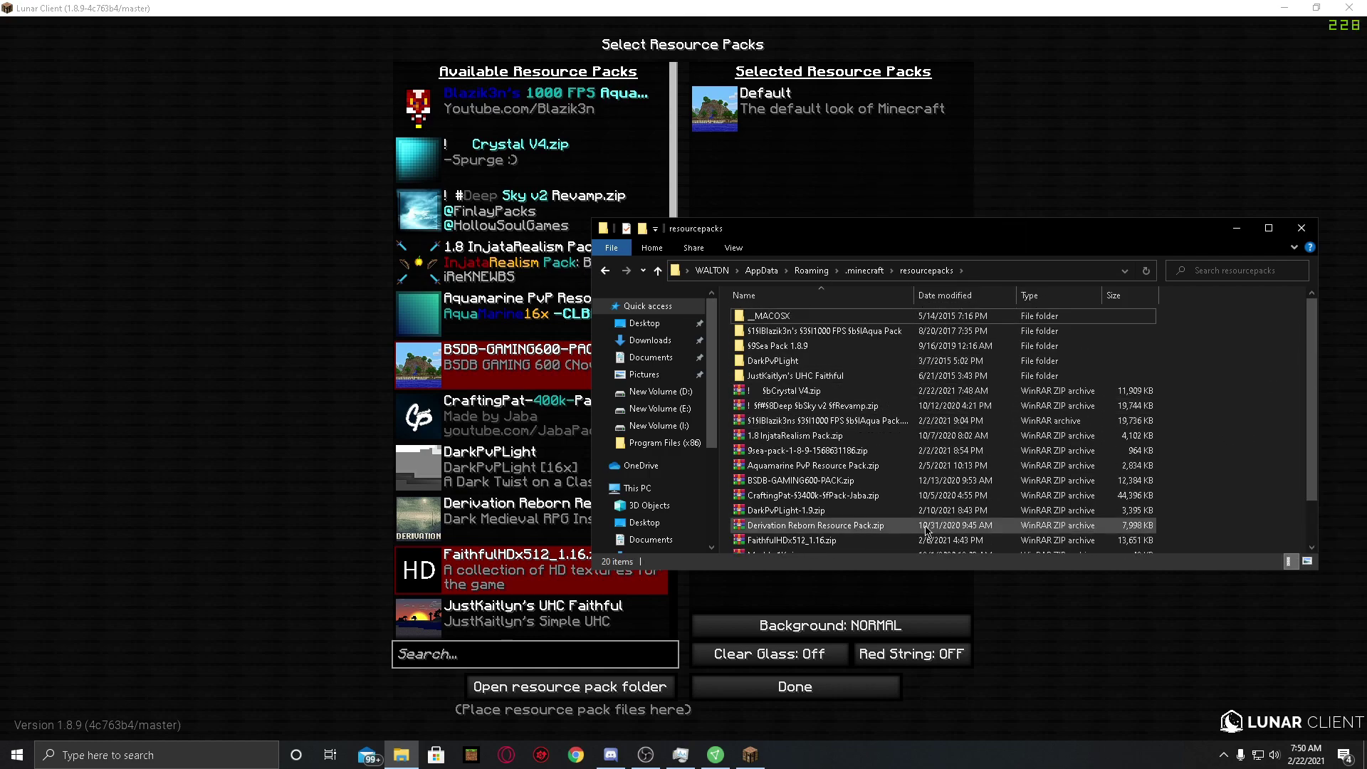
pyautogui.click(1302, 228)
pyautogui.click(420, 160)
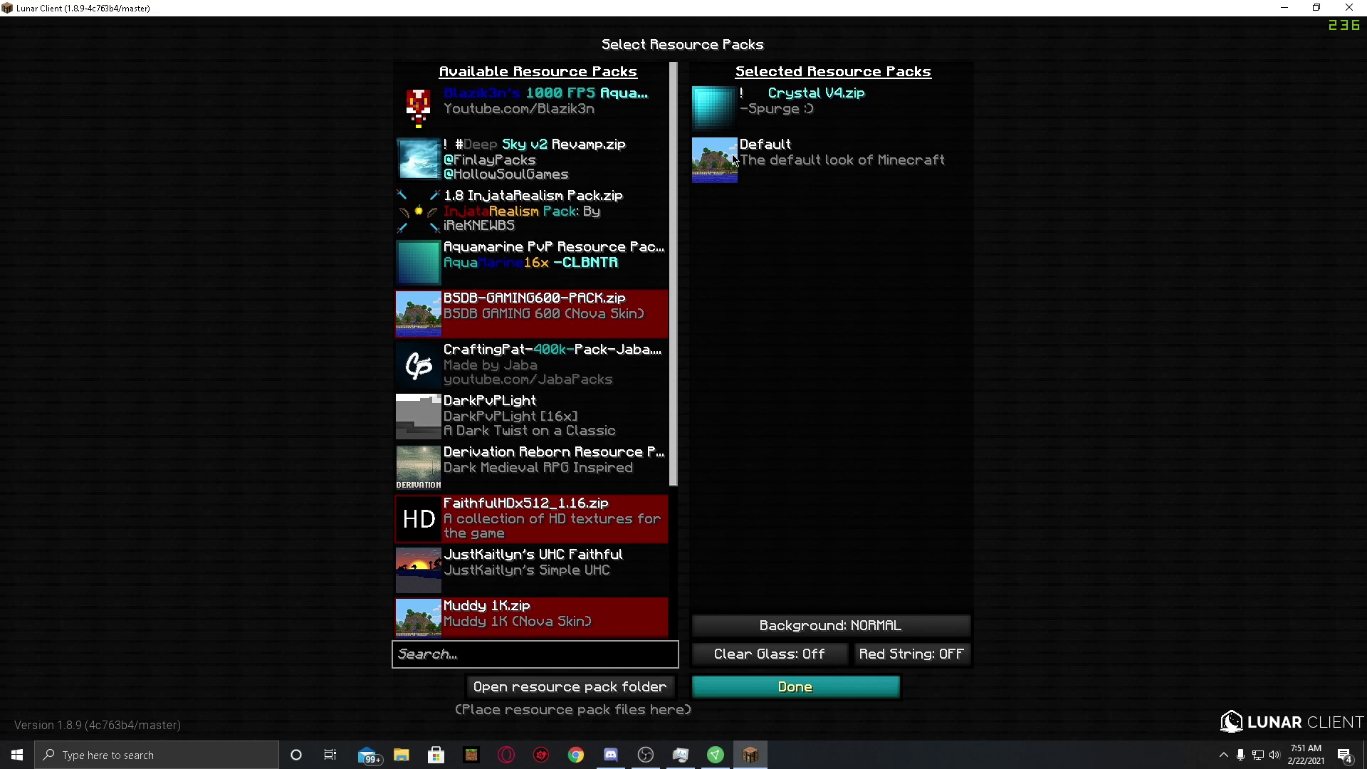
# Leave Resource Packs and Options to return to the world with Crystal V4 textures
pyautogui.press('Escape')
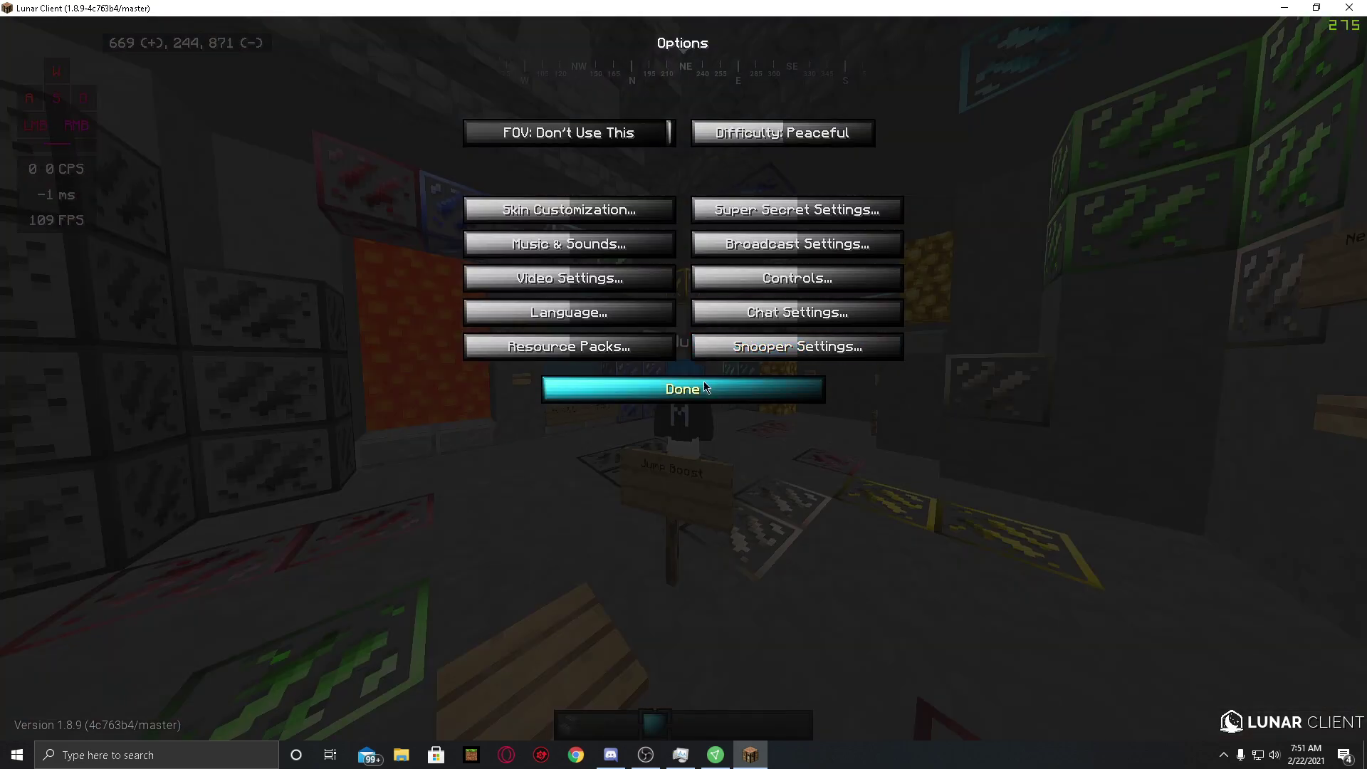
pyautogui.click(705, 389)
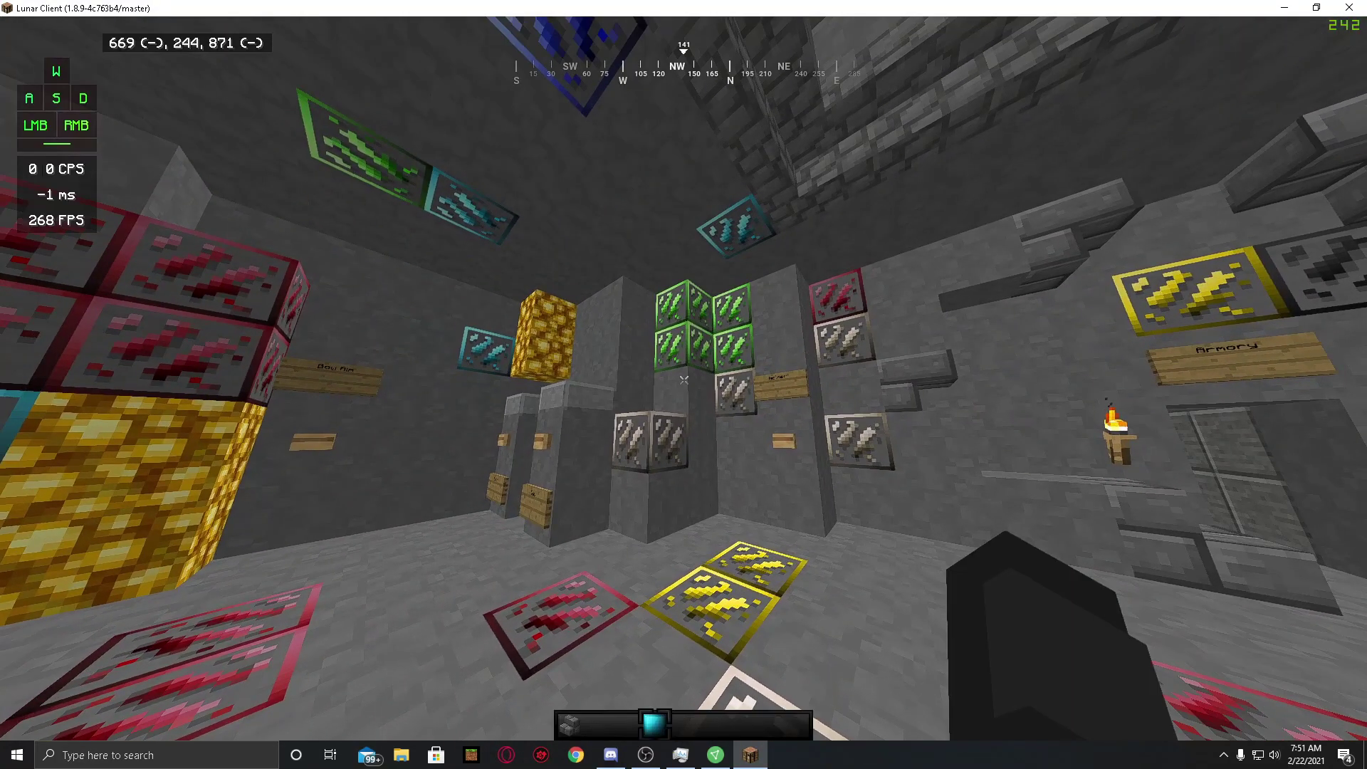
# Sprint through the map, raise the Diamond Sword, draw the Spamming Device bow, and crouch
pyautogui.press('w')
pyautogui.press('2')
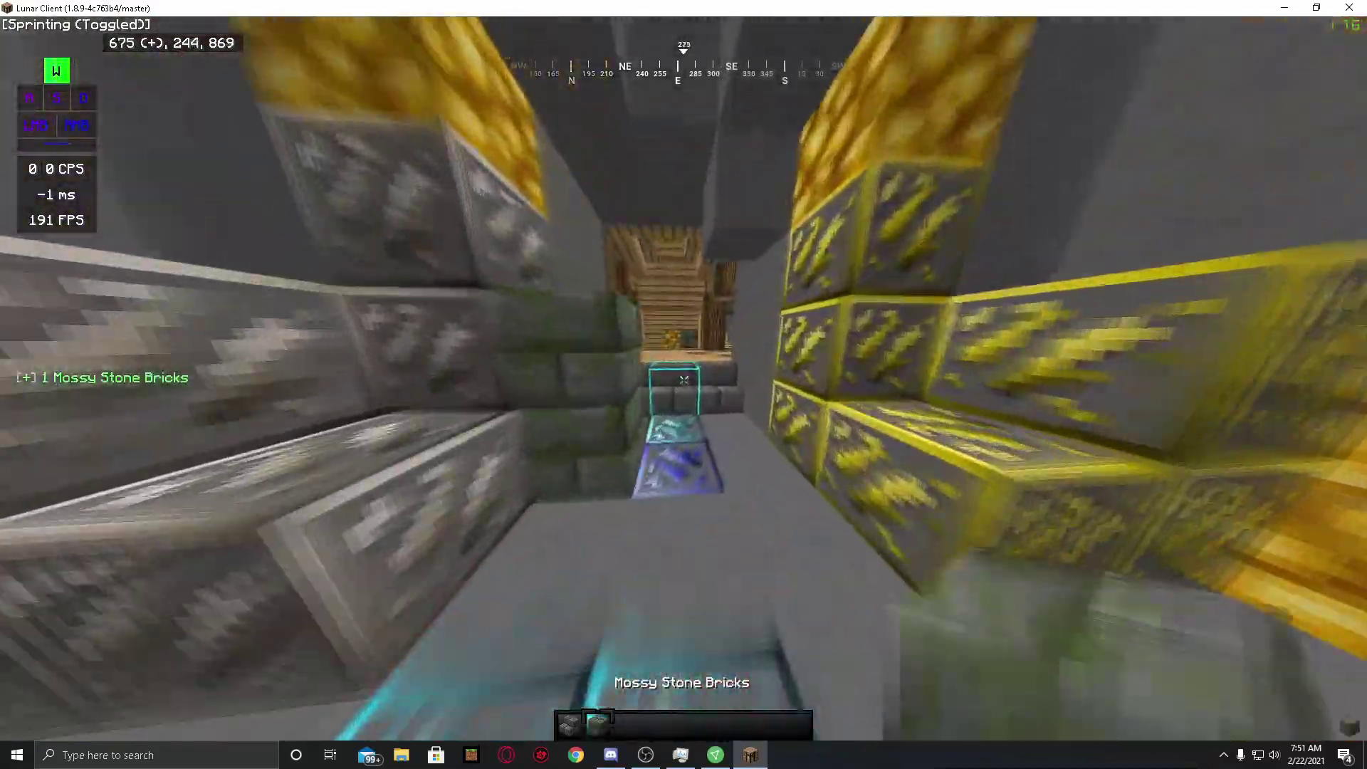
pyautogui.press('4')
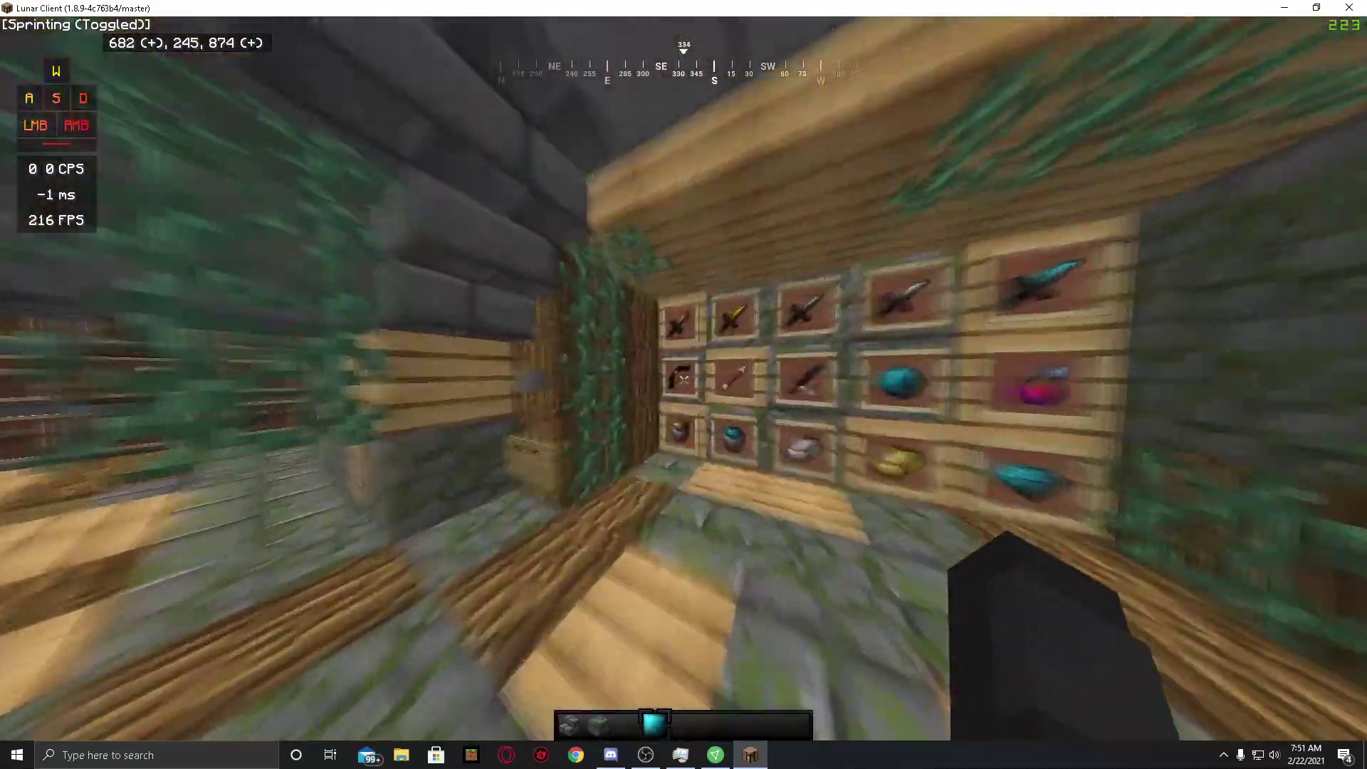
pyautogui.rightClick(684, 384)
pyautogui.rightClick(683, 385)
pyautogui.rightClick(684, 384)
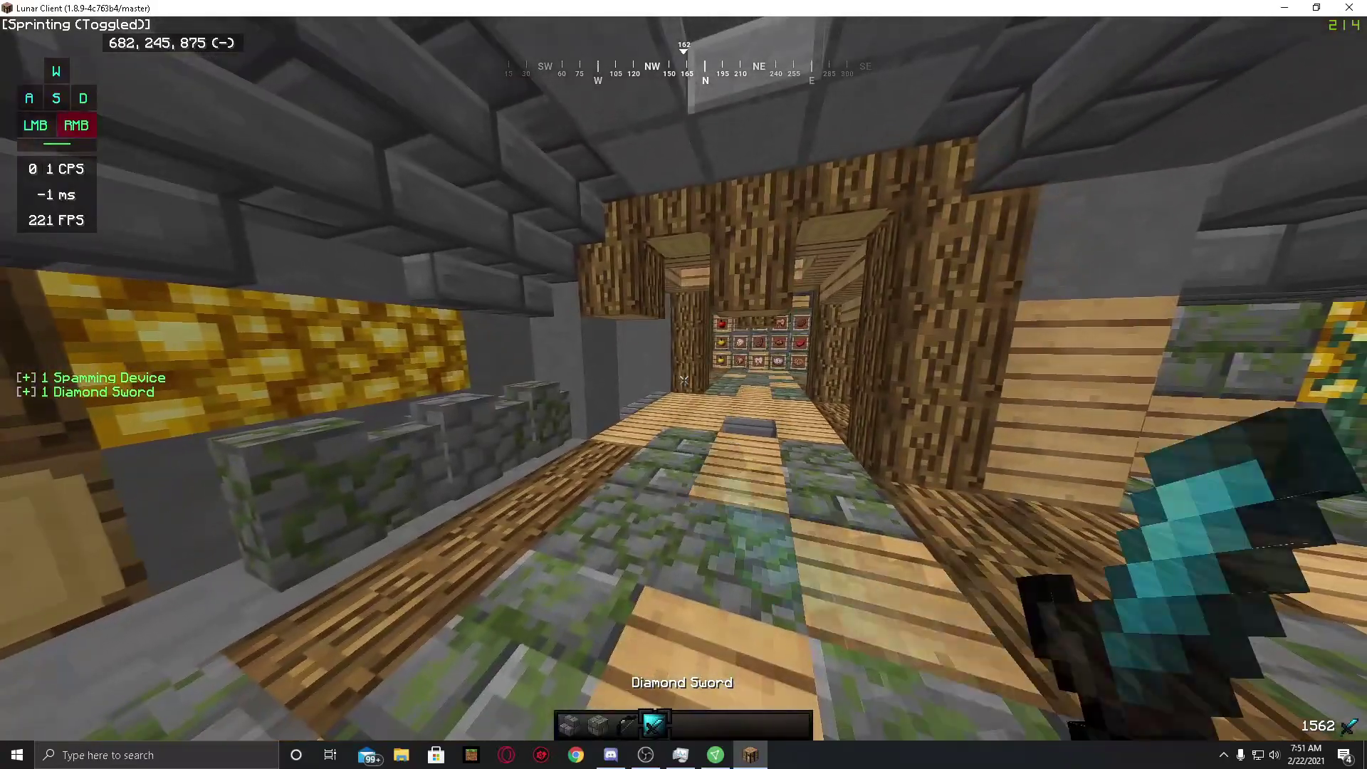
pyautogui.press('3')
pyautogui.rightClick(683, 385)
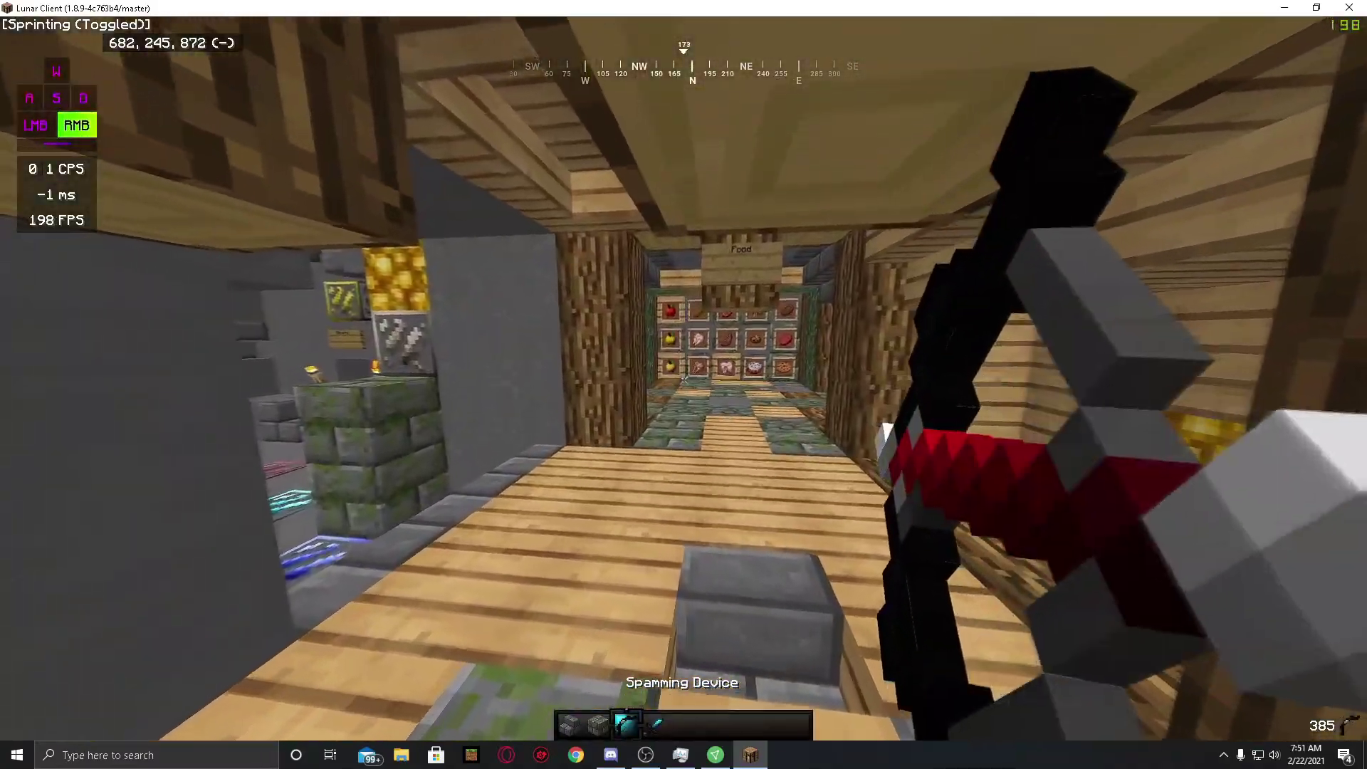
pyautogui.press('4')
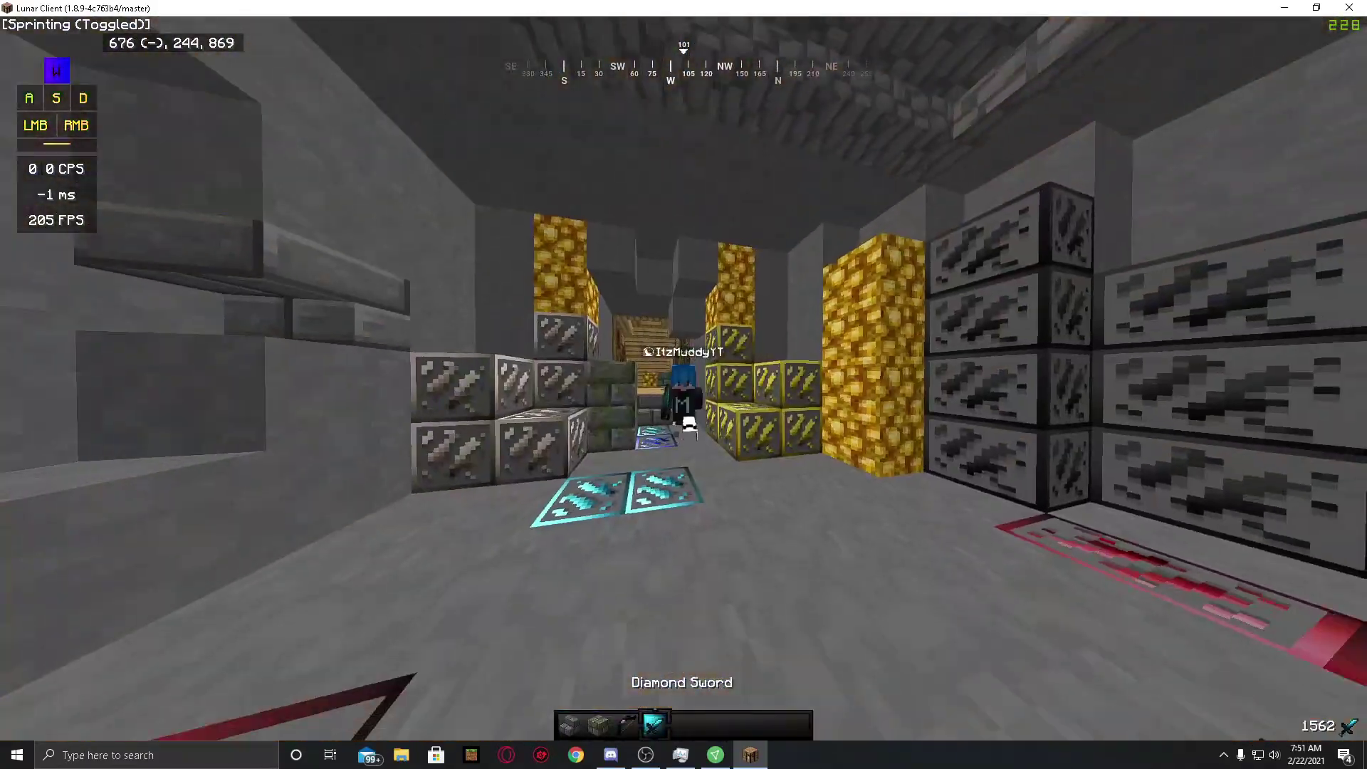
pyautogui.press('shift')
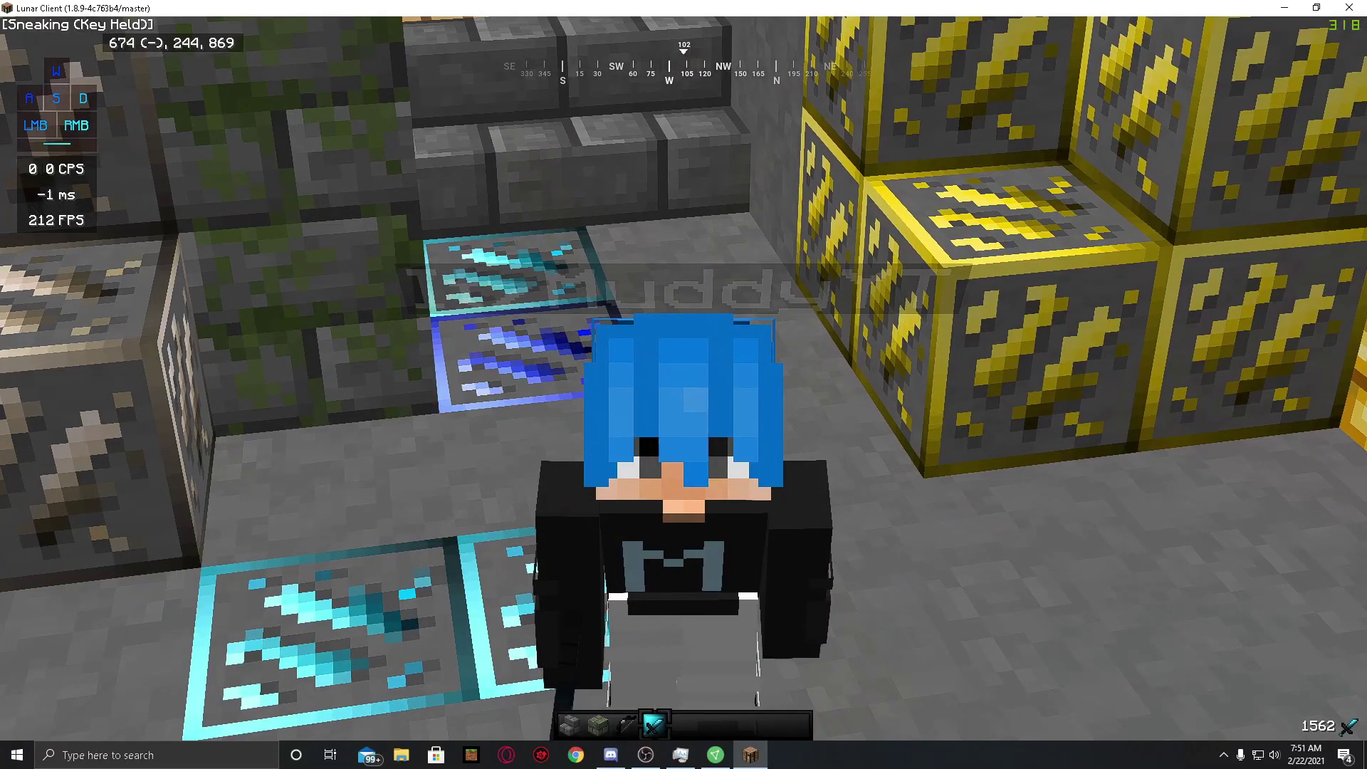